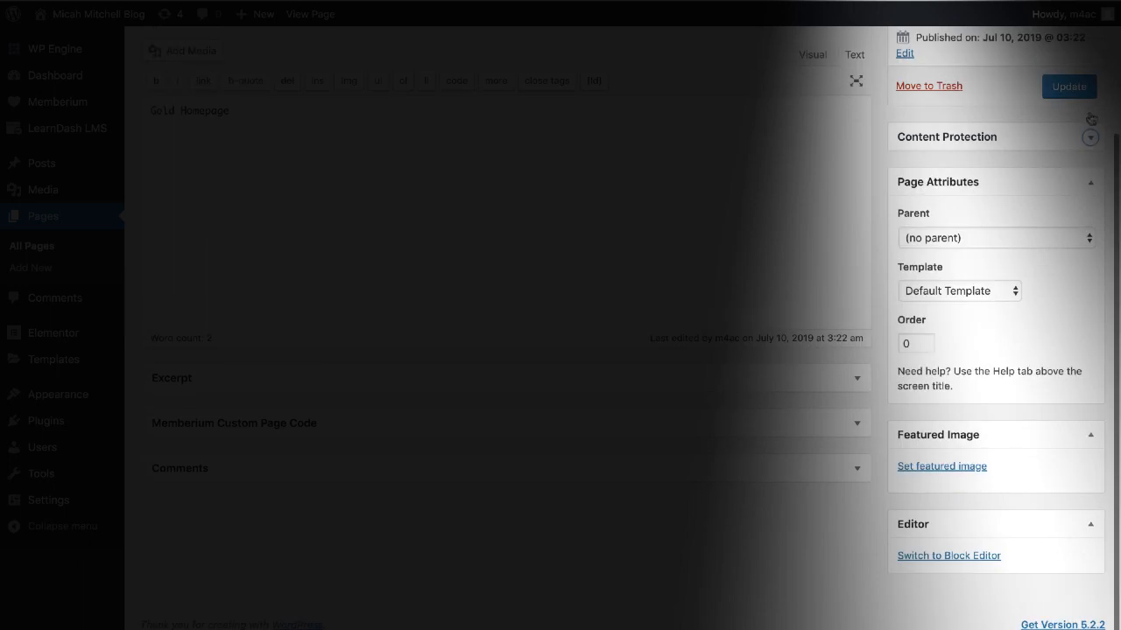
Expand the Content Protection settings of the Gold Homepage page and review the available access options
click(1090, 138)
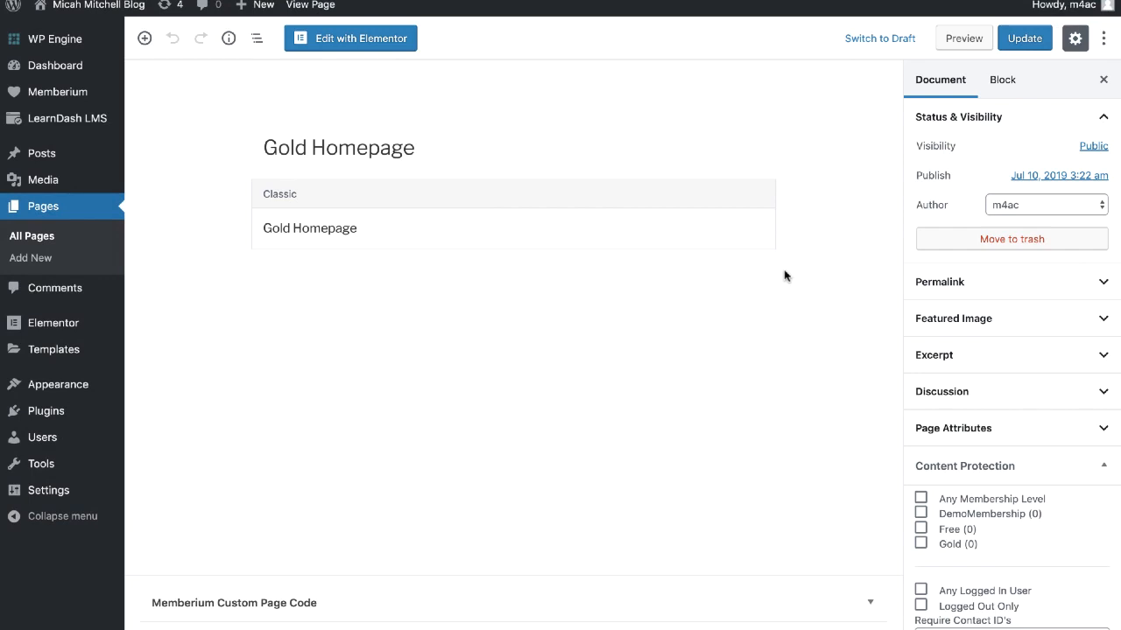
scroll(949, 436, down, 3)
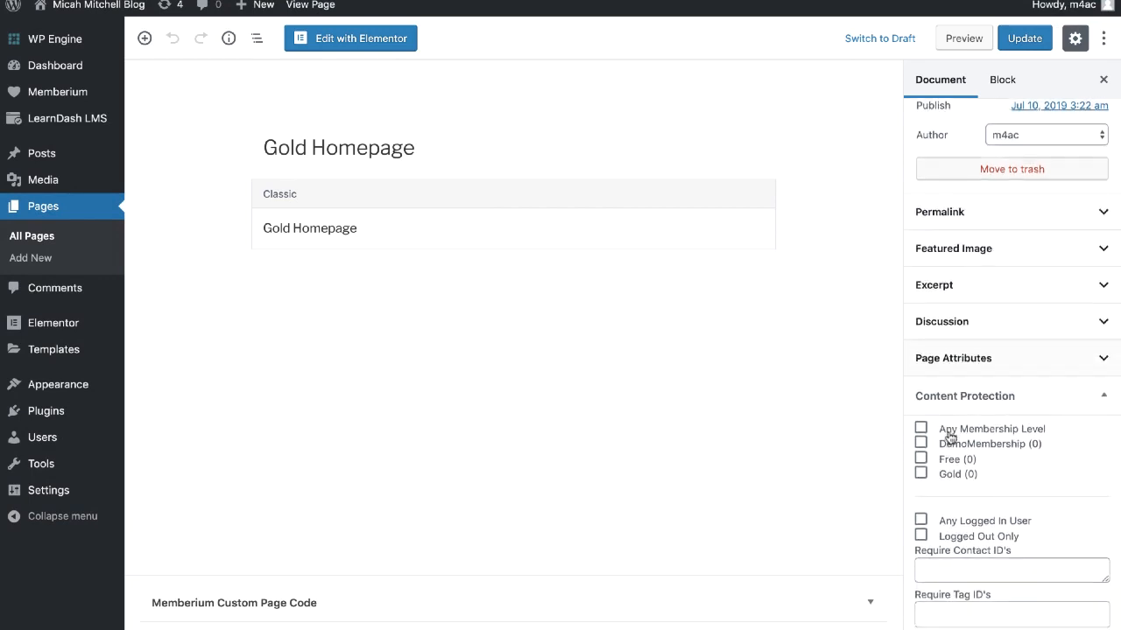
scroll(949, 436, down, 2)
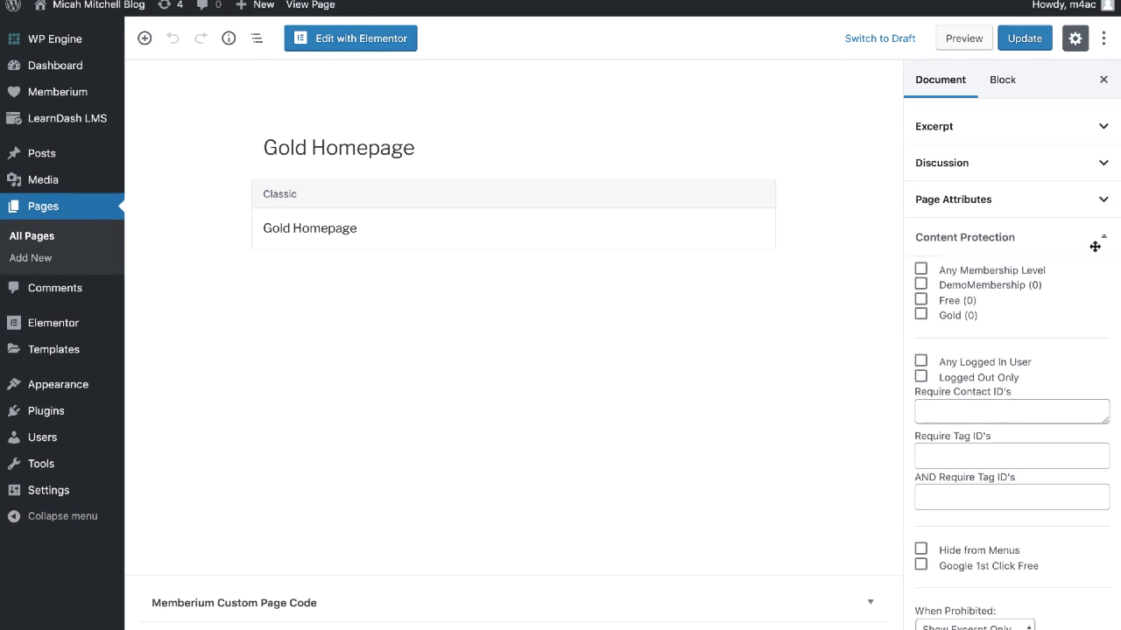
drag(1050, 241, 1023, 118)
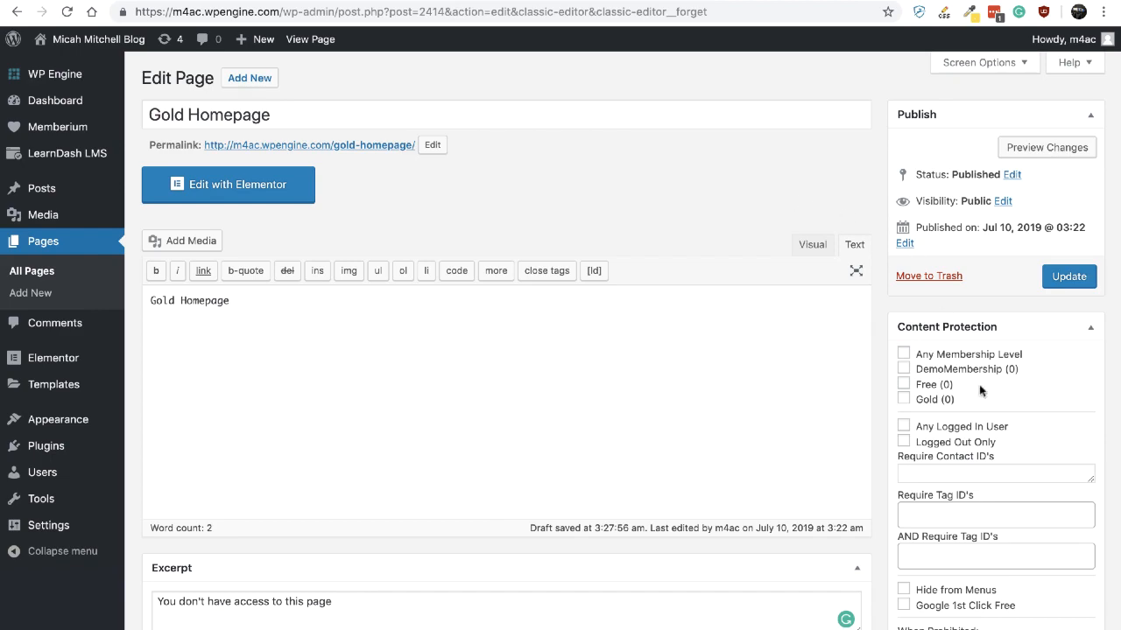
Restrict the page to the Gold membership level in Content Protection
scroll(982, 396, down, 2)
scroll(983, 396, down, 3)
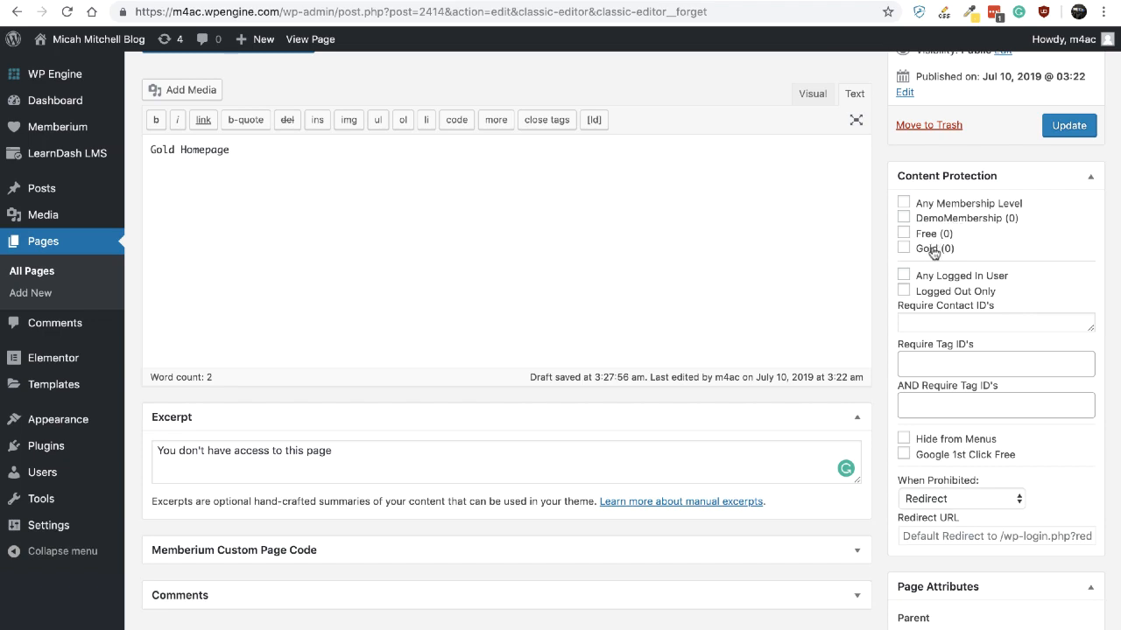
scroll(742, 249, up, 1)
scroll(742, 248, up, 2)
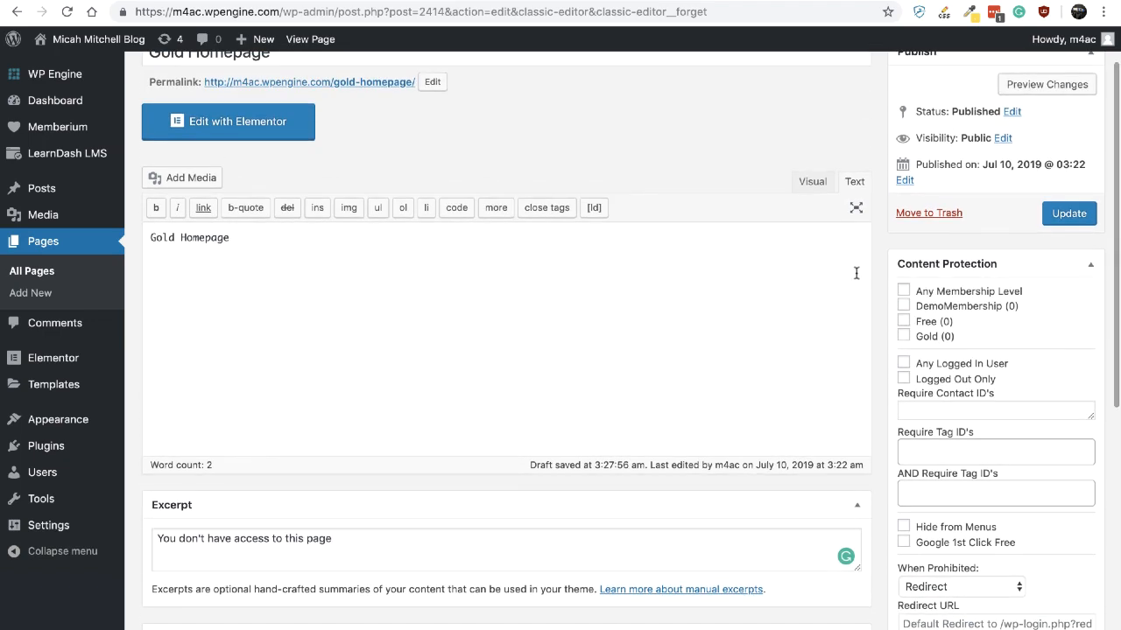
click(904, 339)
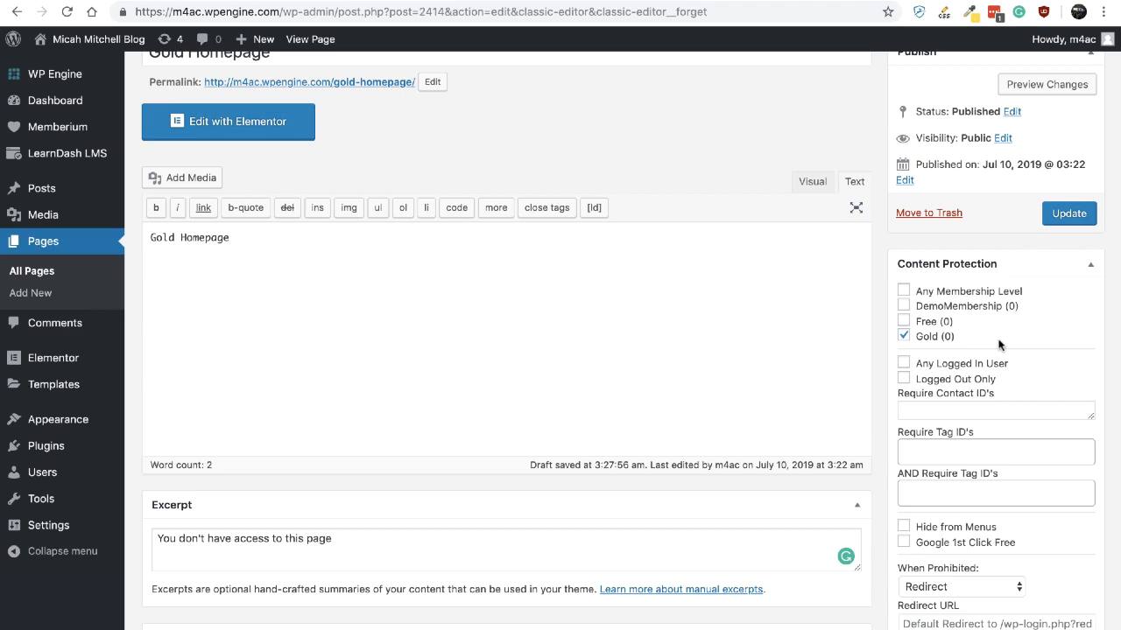
Try the Any Logged In User and Logged Out Only access options for the page
scroll(999, 345, down, 2)
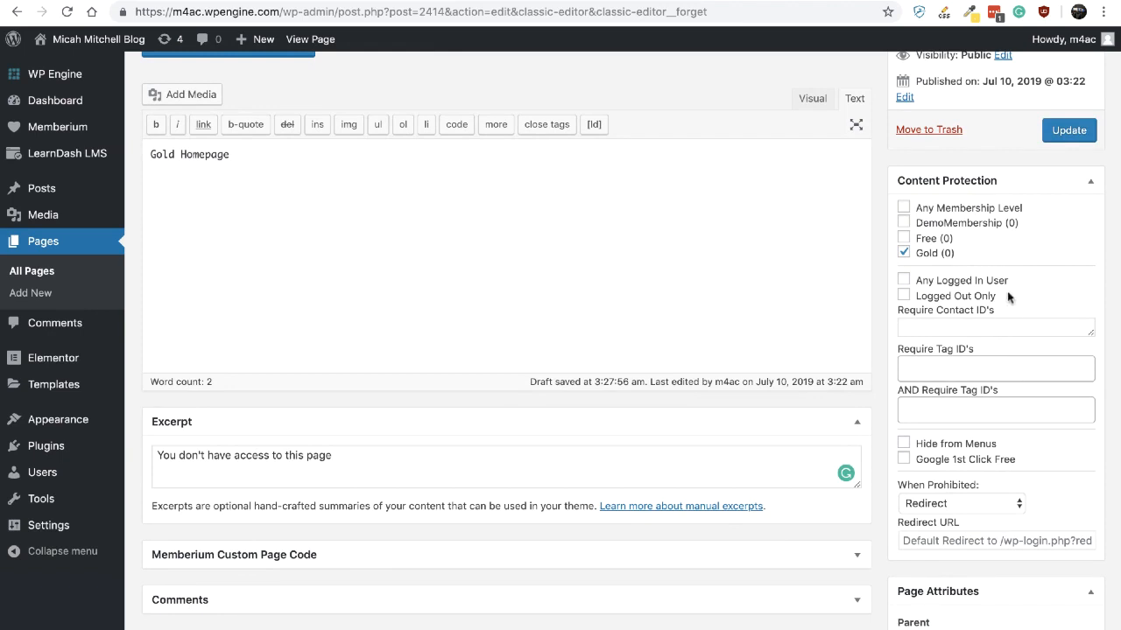
click(923, 286)
click(985, 298)
scroll(1007, 219, down, 1)
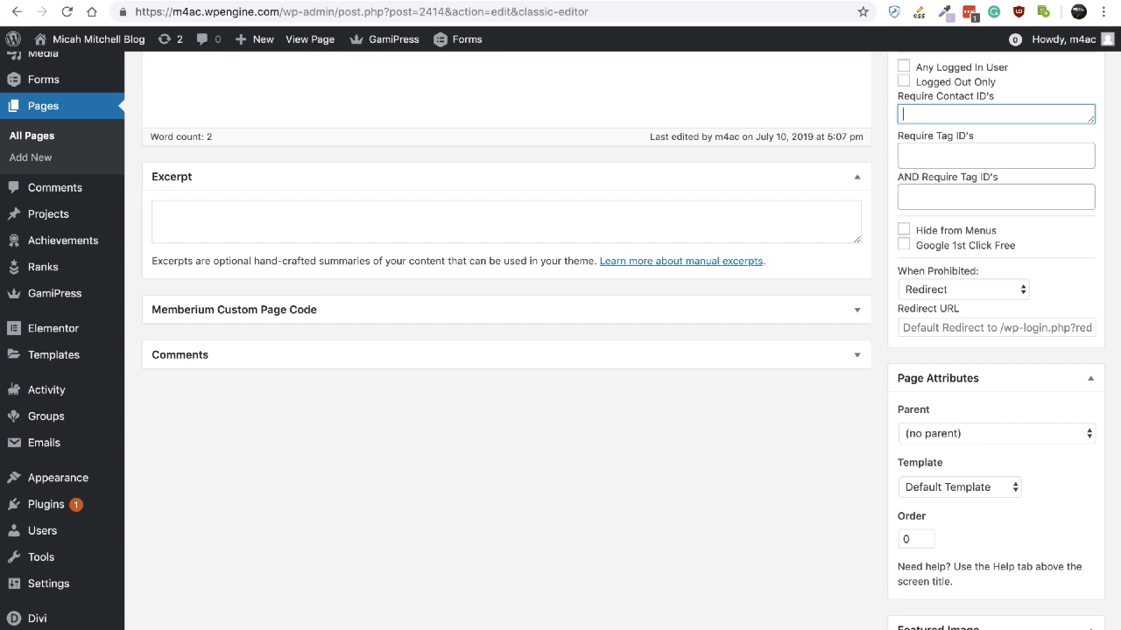
Find the contact's ID in the Infusionsoft contact record's URL and enter it in the page's Require Contact ID's field
click(960, 1)
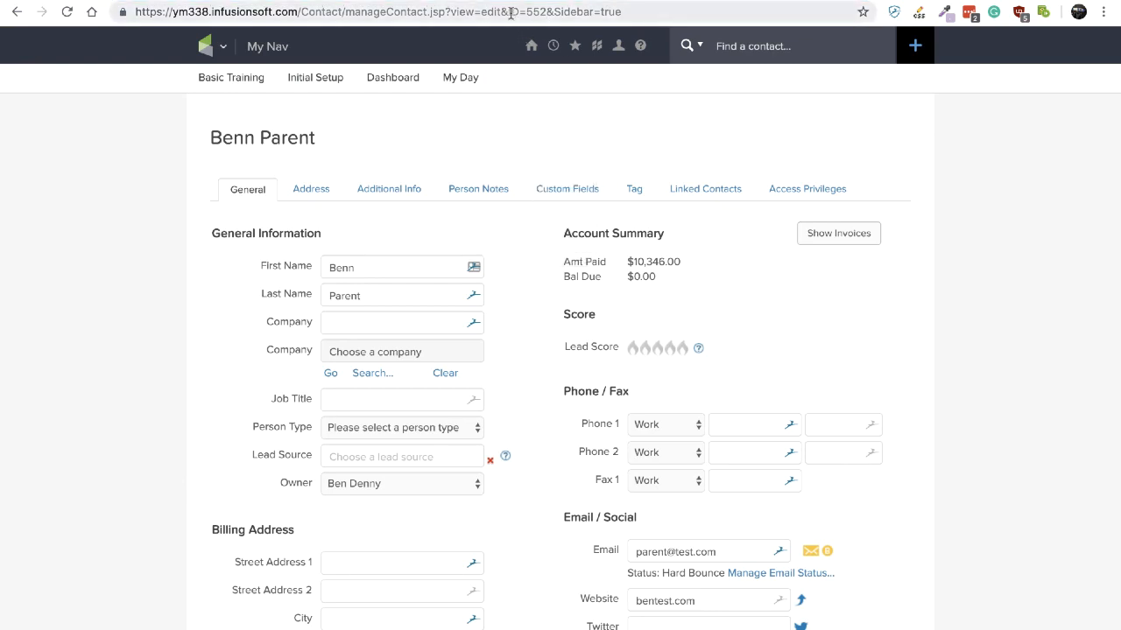
drag(508, 12, 527, 11)
click(537, 9)
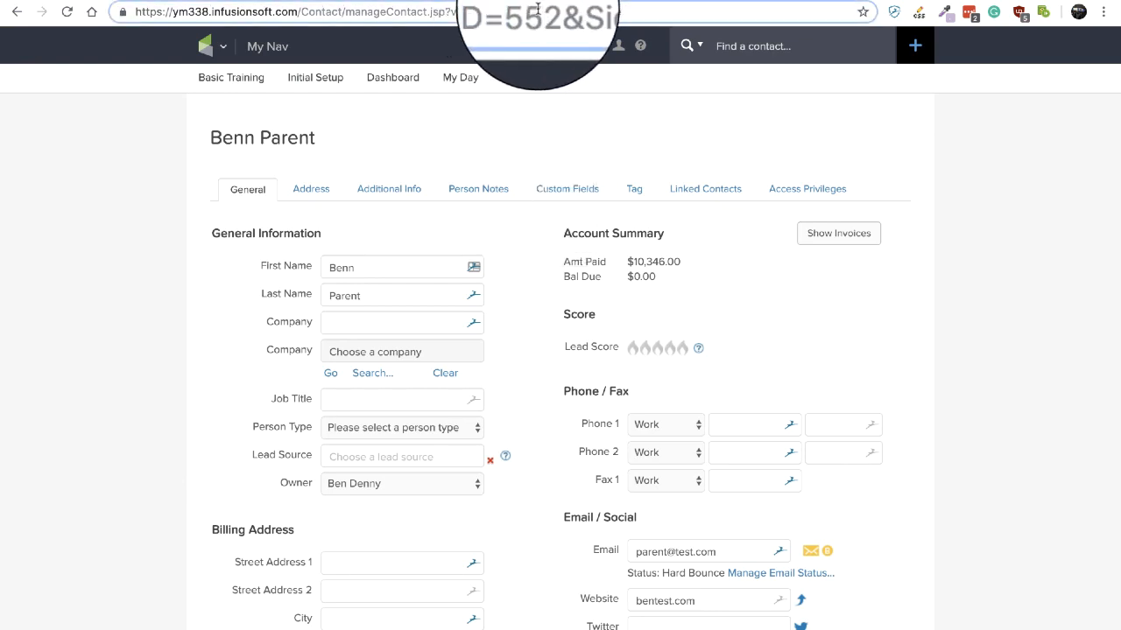
double_click(538, 9)
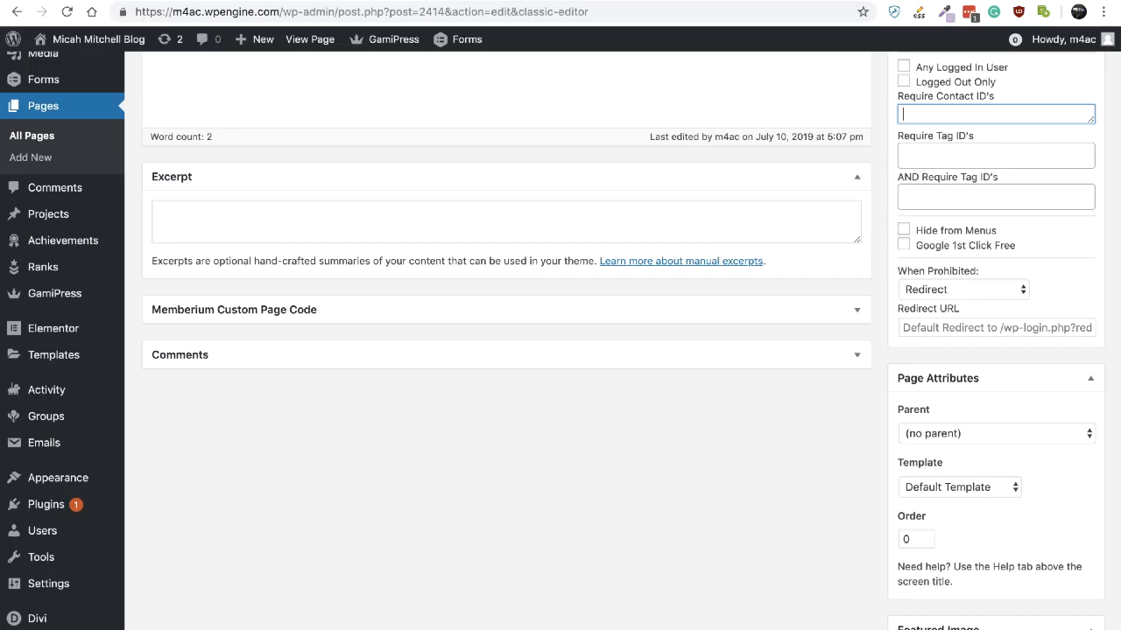
text(552)
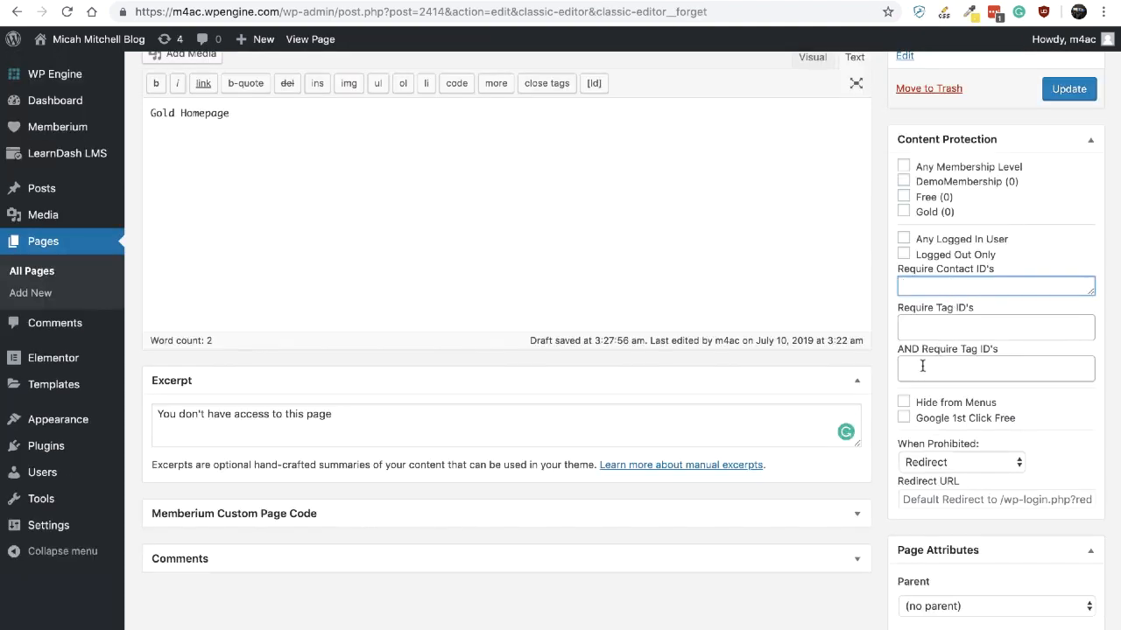
Add the Bronze (4) and Silver (9) tags to the page's Require Tag ID's field
click(925, 329)
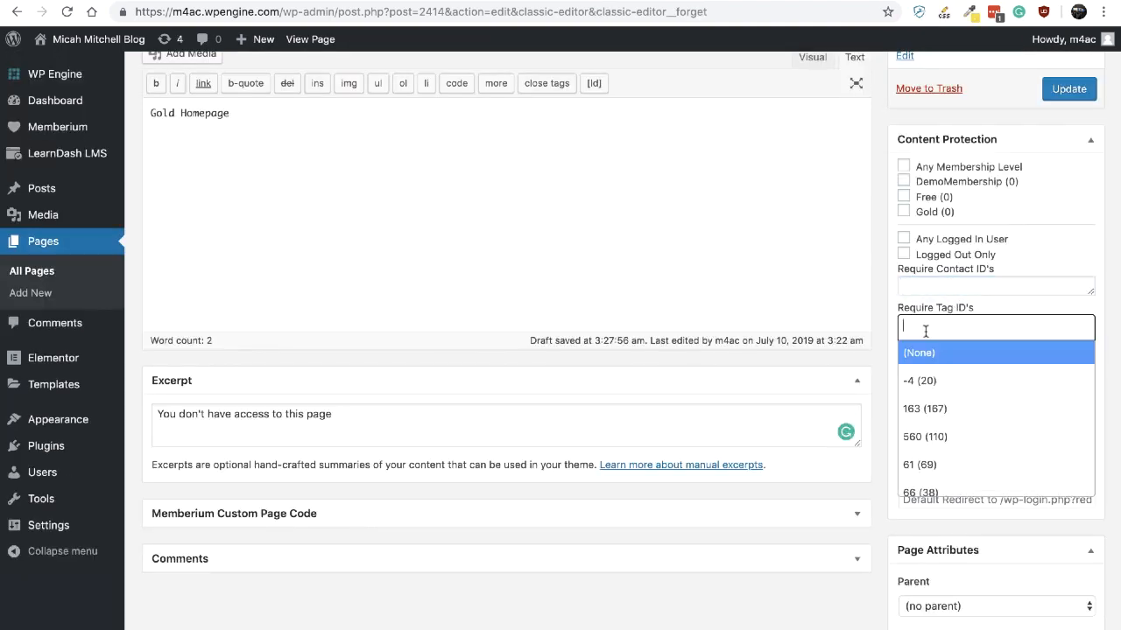
text(bron)
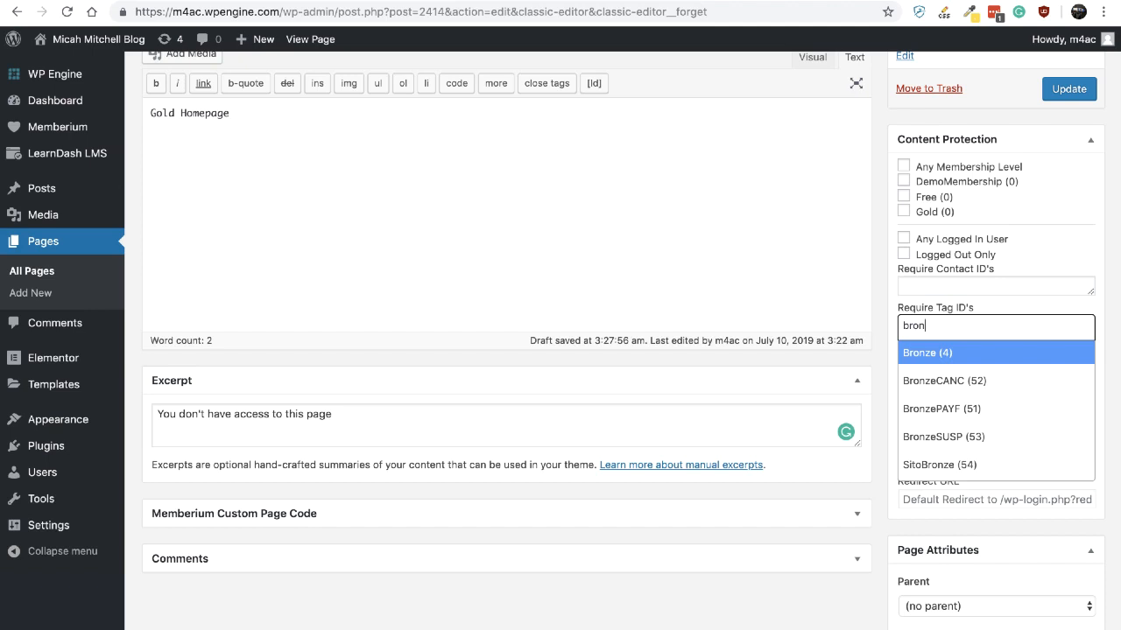
click(930, 353)
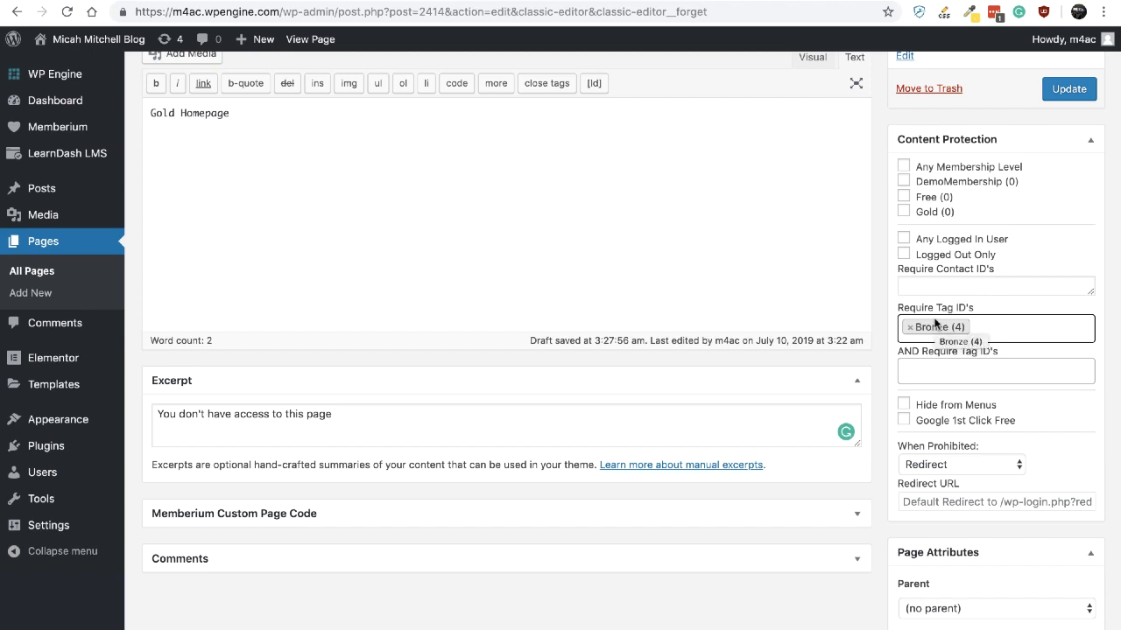
click(991, 330)
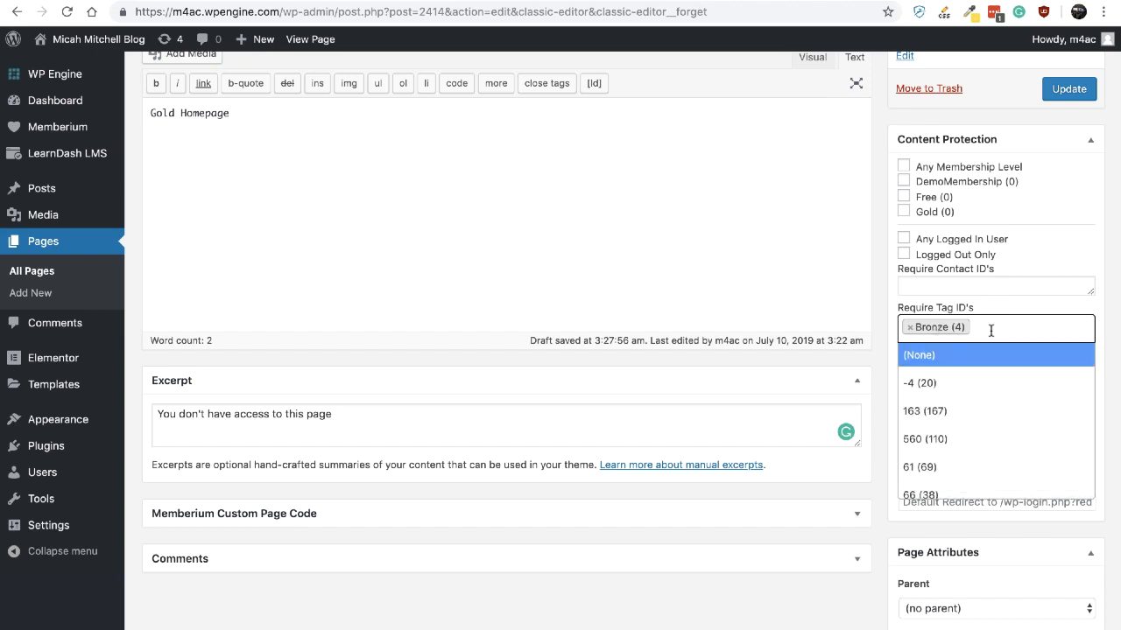
text(silver)
click(983, 353)
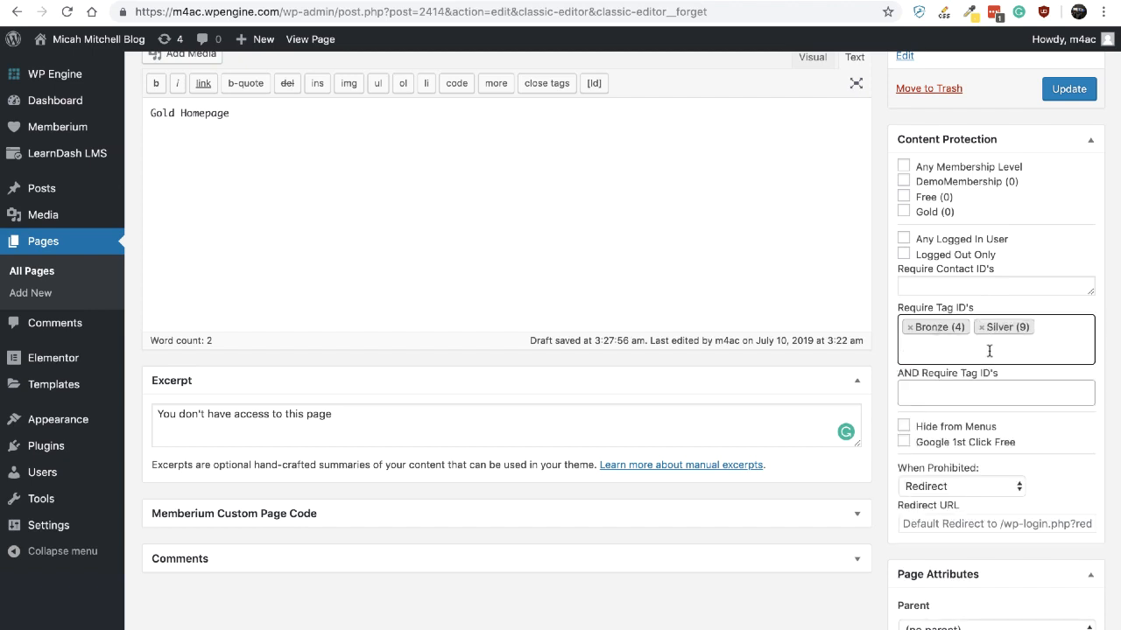
click(893, 370)
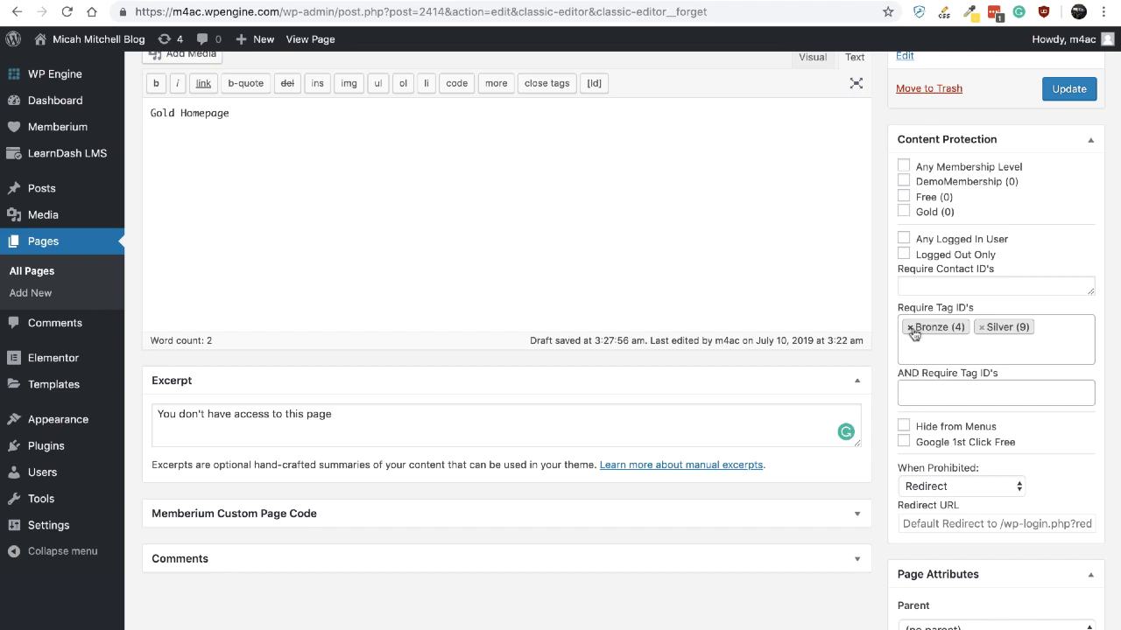
Add the Gold (10) and Platinum (77) tags to the AND Require Tag ID's field
click(920, 397)
text(gold)
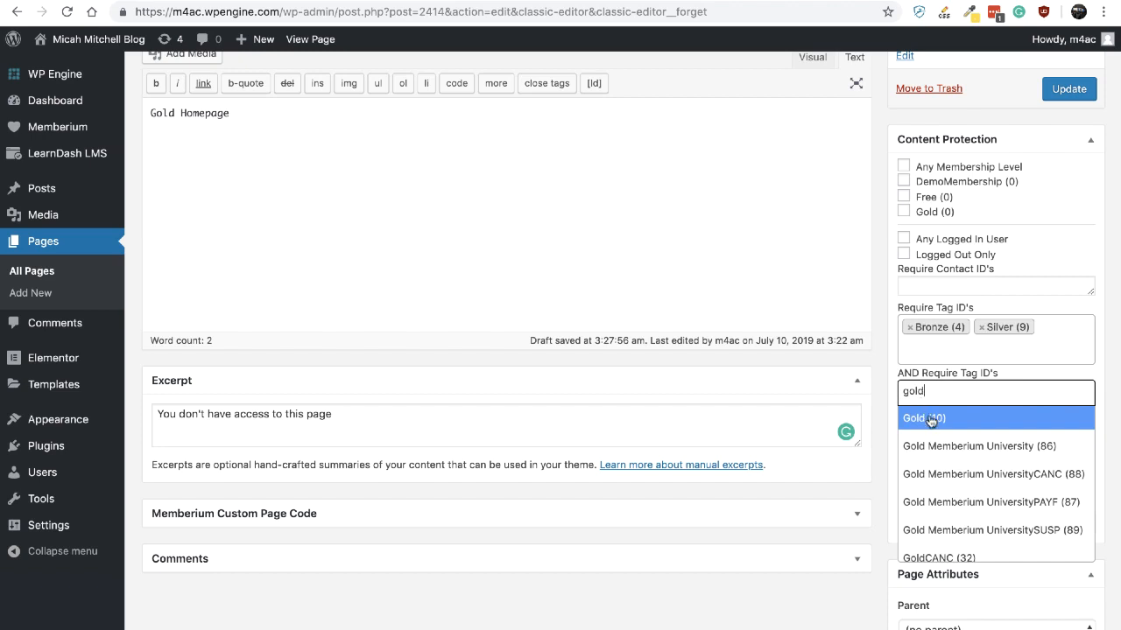
click(925, 420)
text(plat)
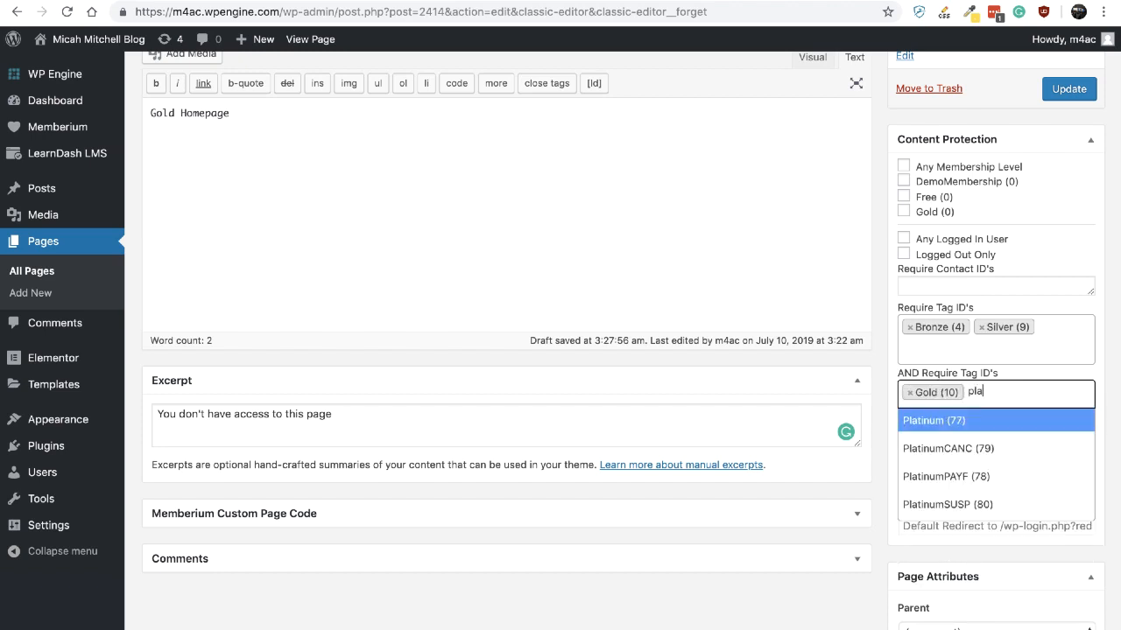
click(963, 420)
click(894, 383)
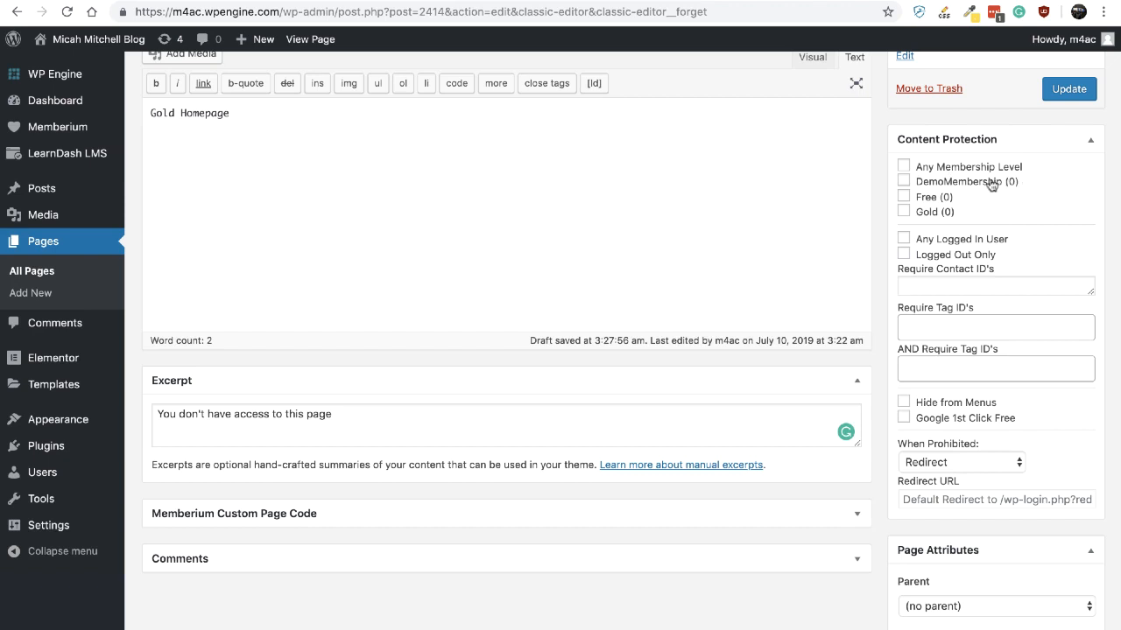
Allow the Gold and Free membership levels, and add the Silver (9) tag to Require Tag ID's
click(942, 214)
click(932, 198)
click(930, 325)
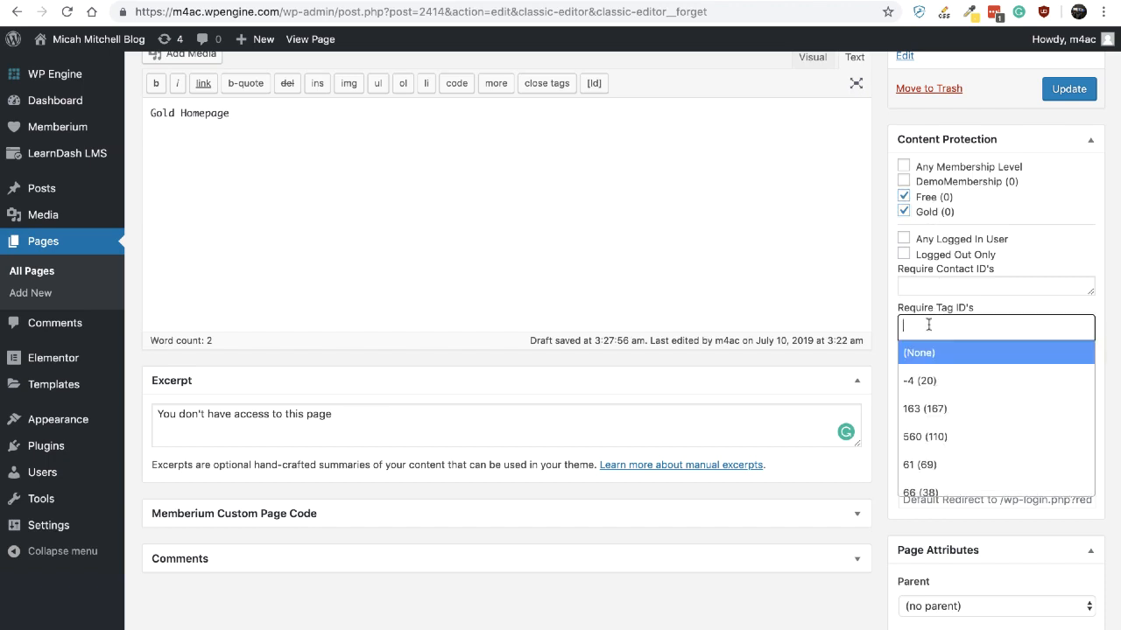
text(silv)
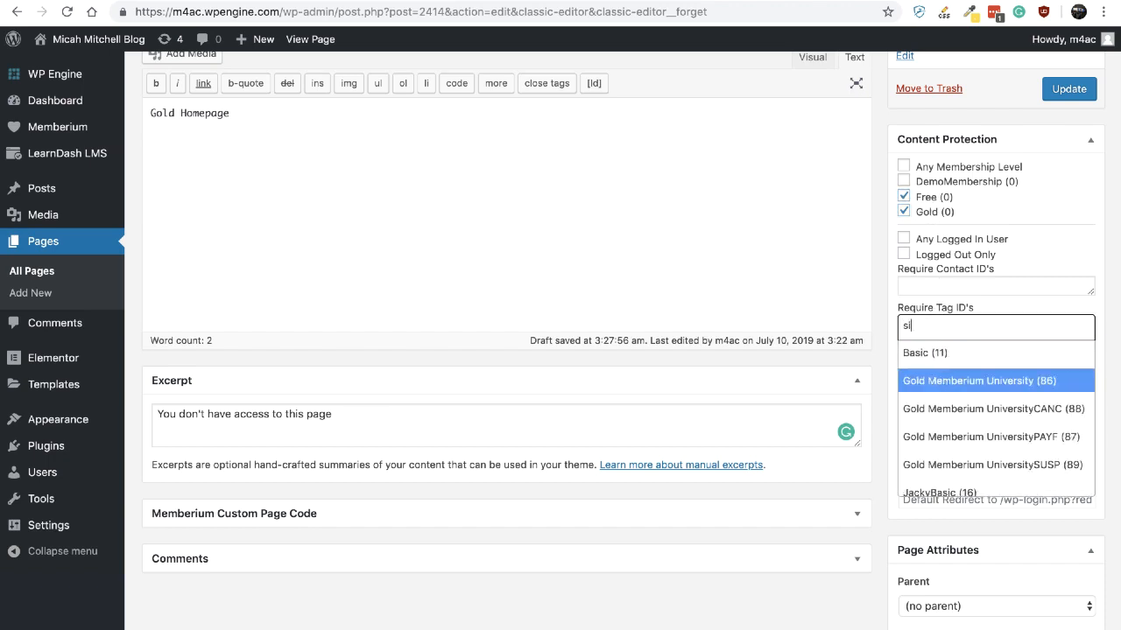
click(958, 361)
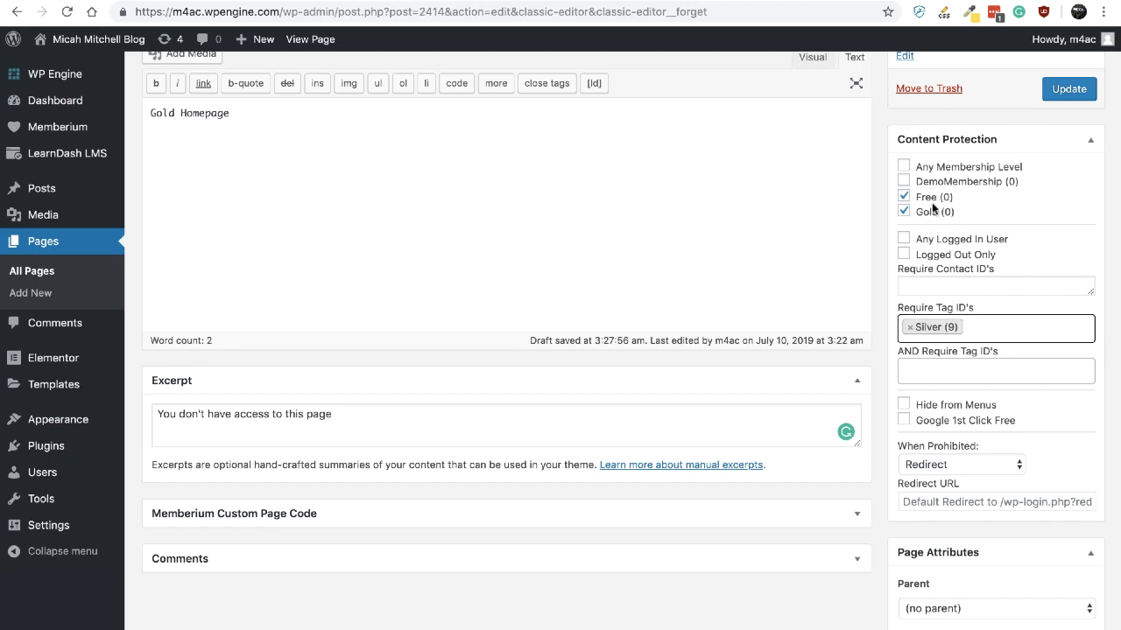
click(948, 369)
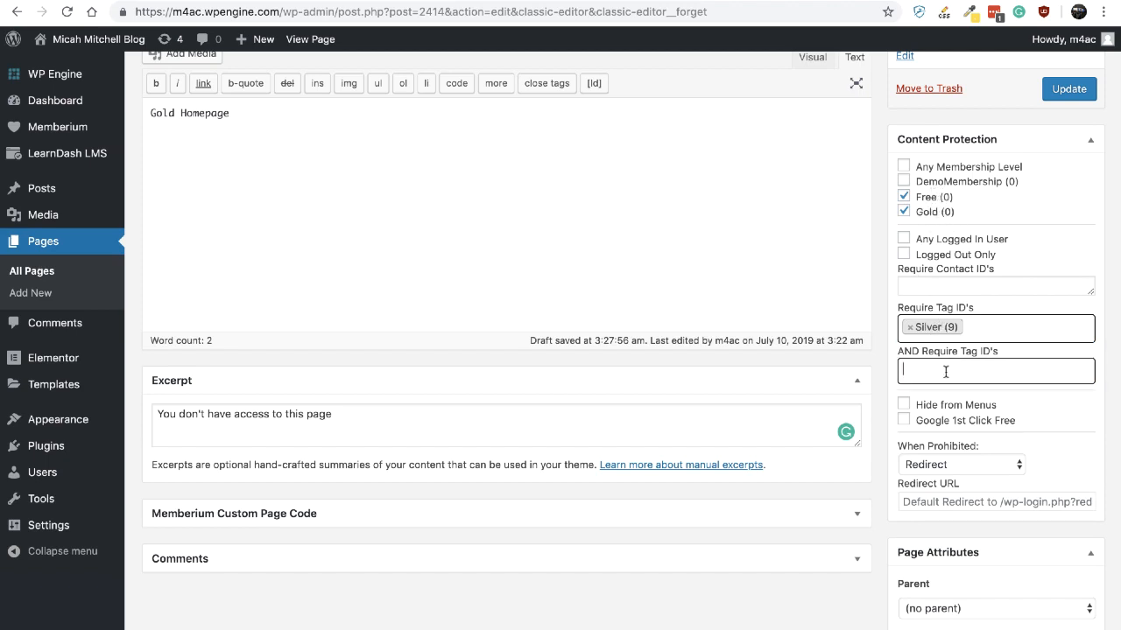
click(1007, 352)
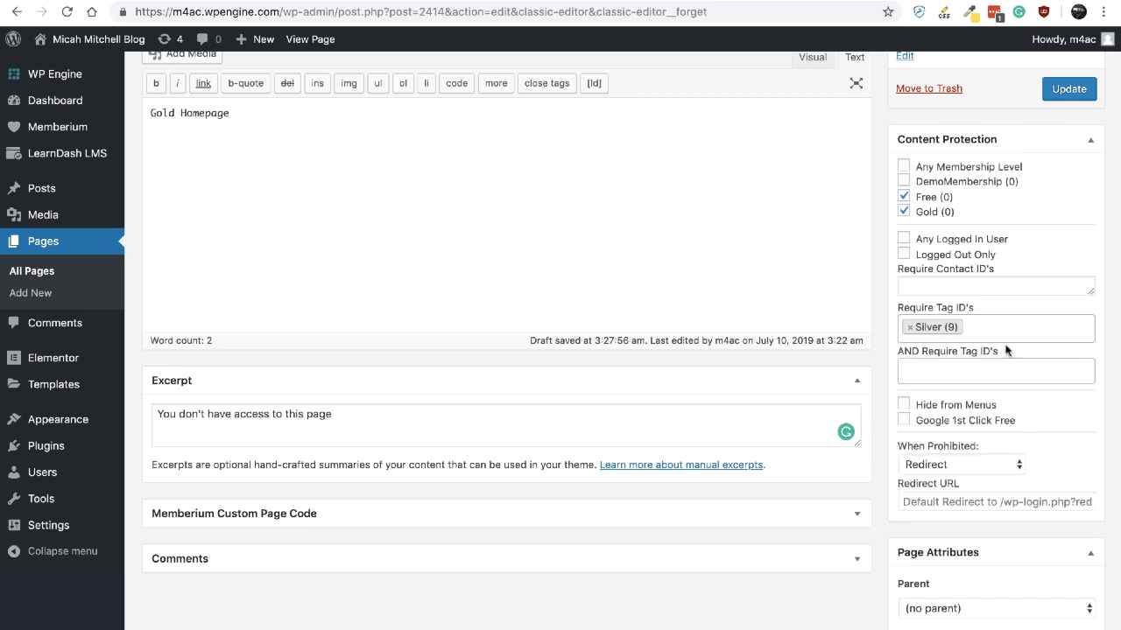
Remove the Silver (9) tag from the Require Tag ID's field
click(909, 332)
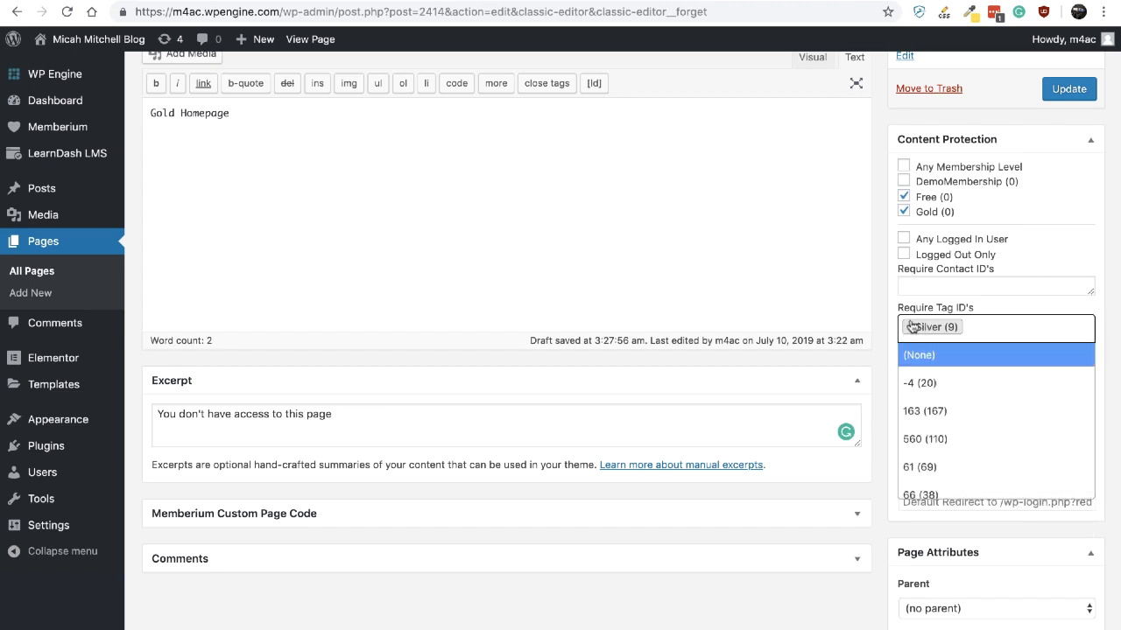
click(909, 332)
click(1005, 312)
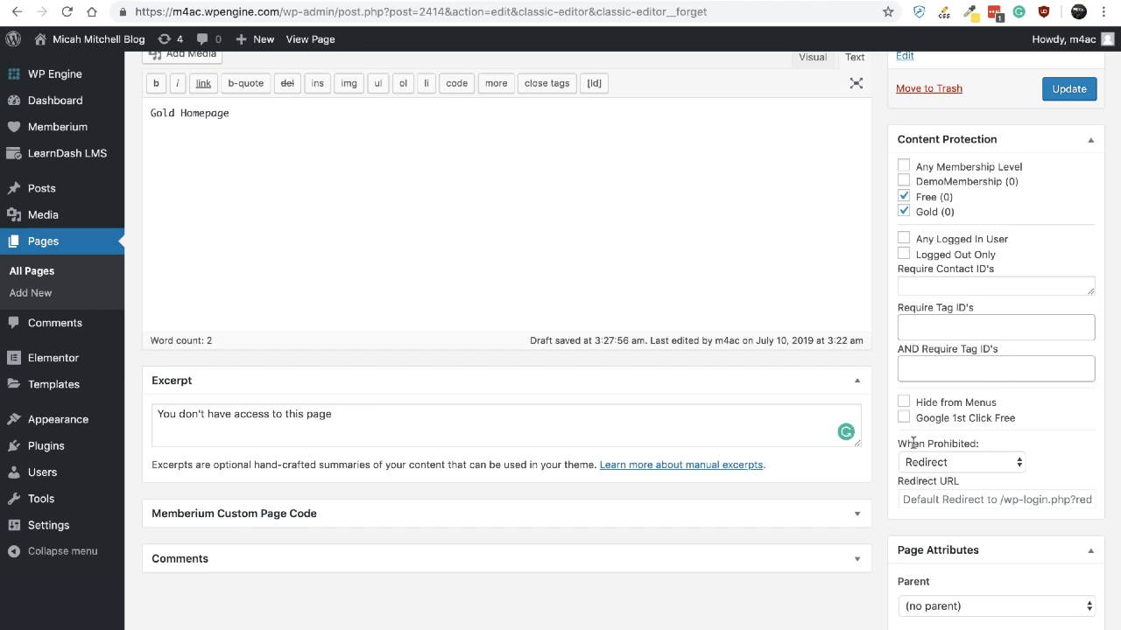
Set the When Prohibited behaviour to Hide Completely
drag(910, 443, 972, 444)
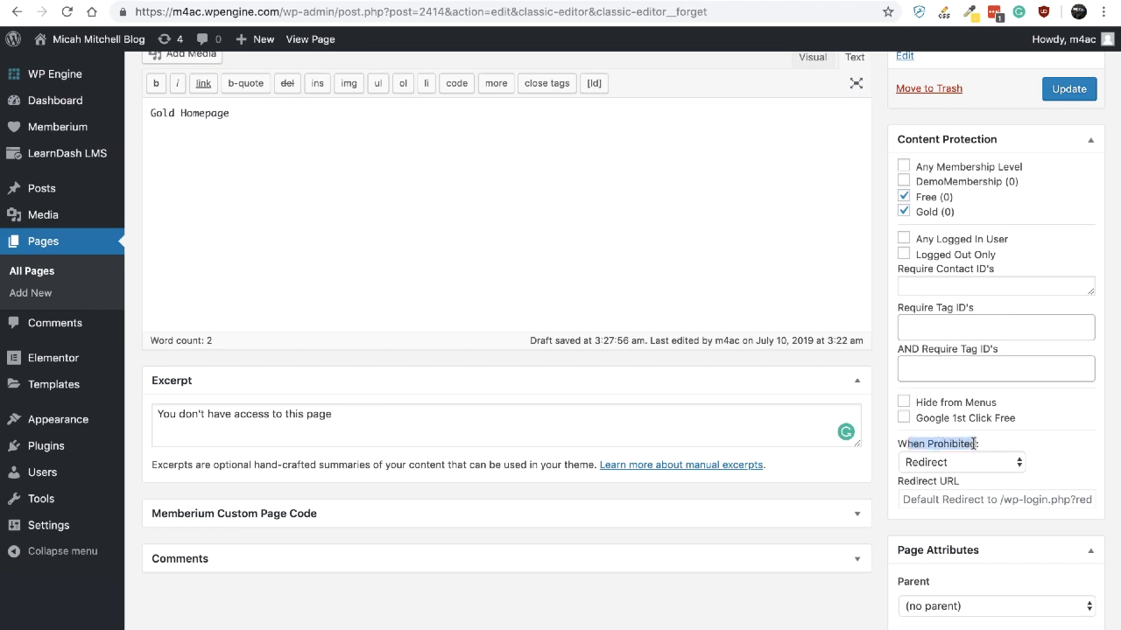
click(973, 444)
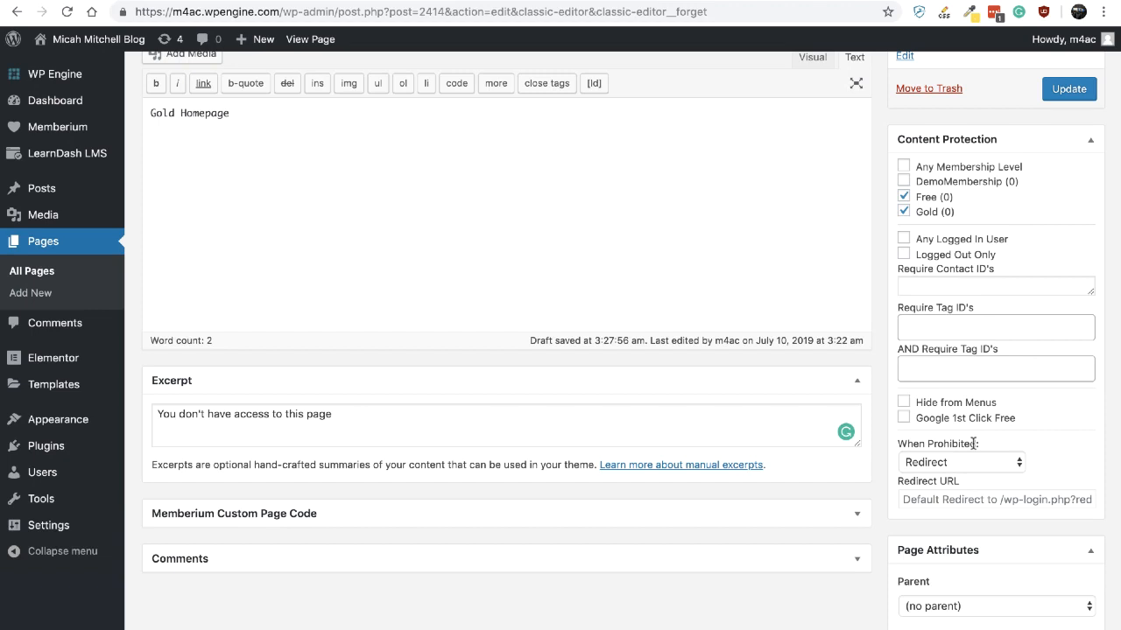
click(978, 457)
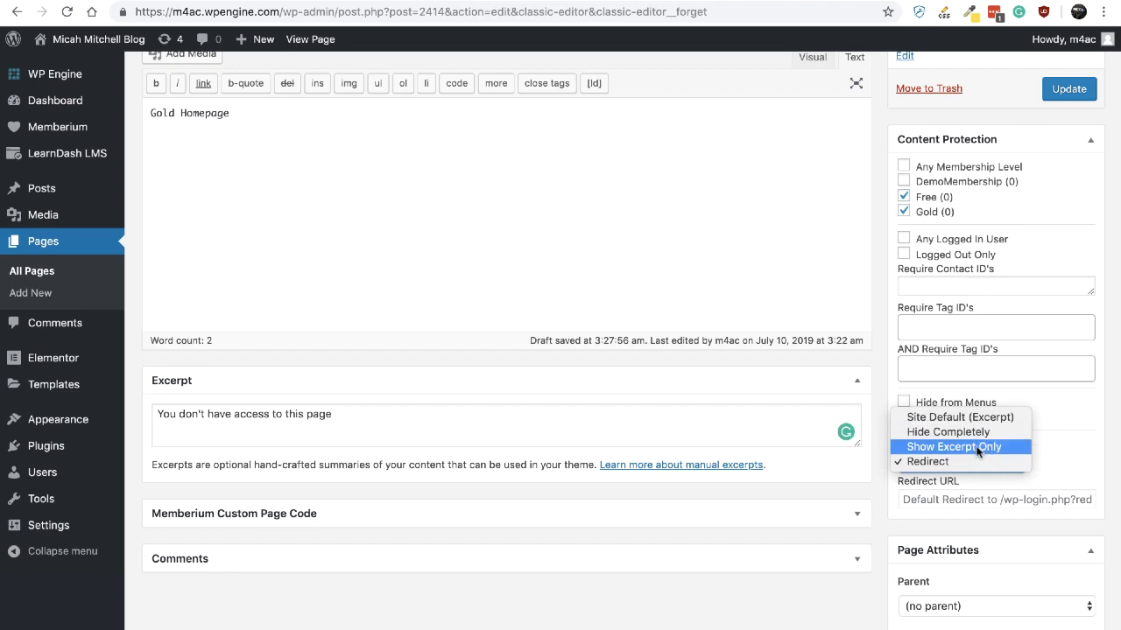
click(963, 431)
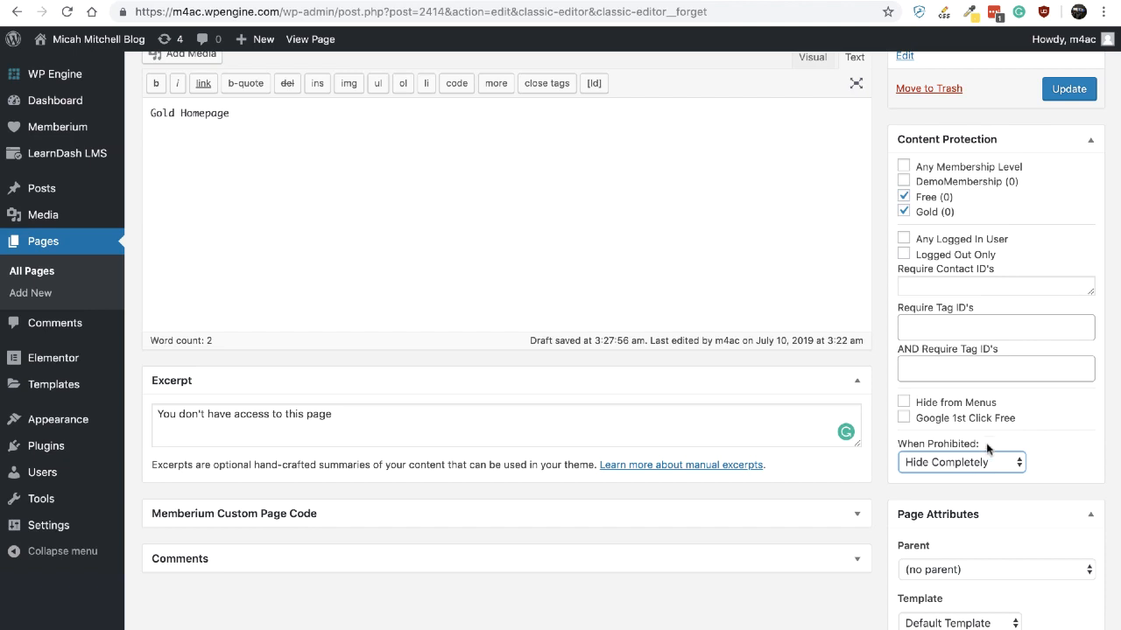
Set the When Prohibited behaviour to Show Excerpt Only, and collapse and reopen the Excerpt section to check its text
click(987, 462)
click(989, 477)
click(729, 380)
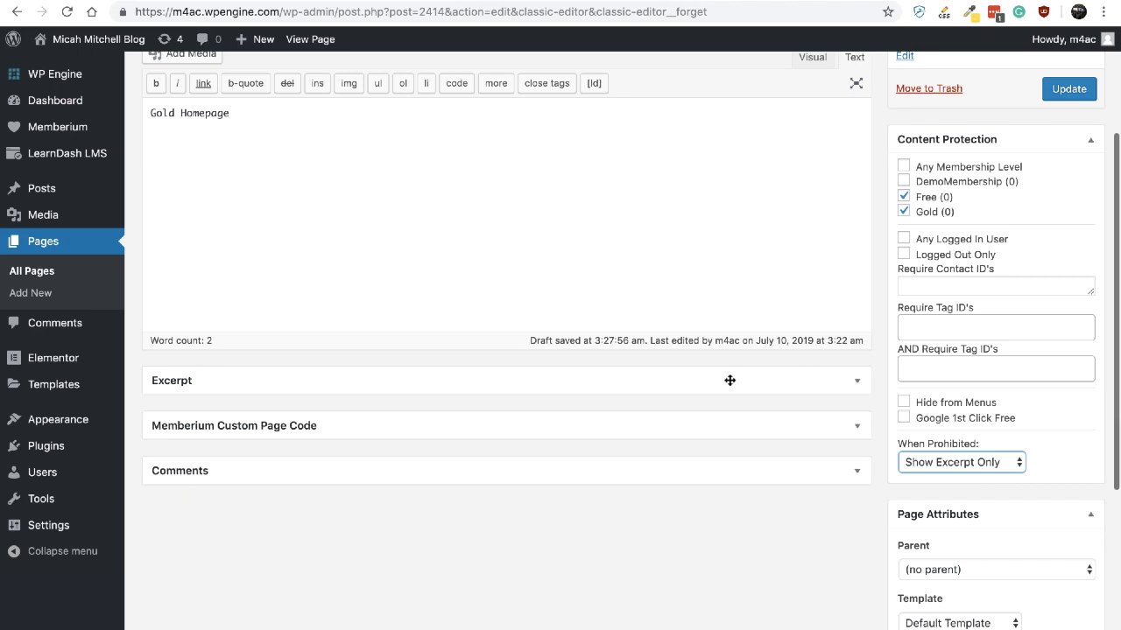
click(683, 377)
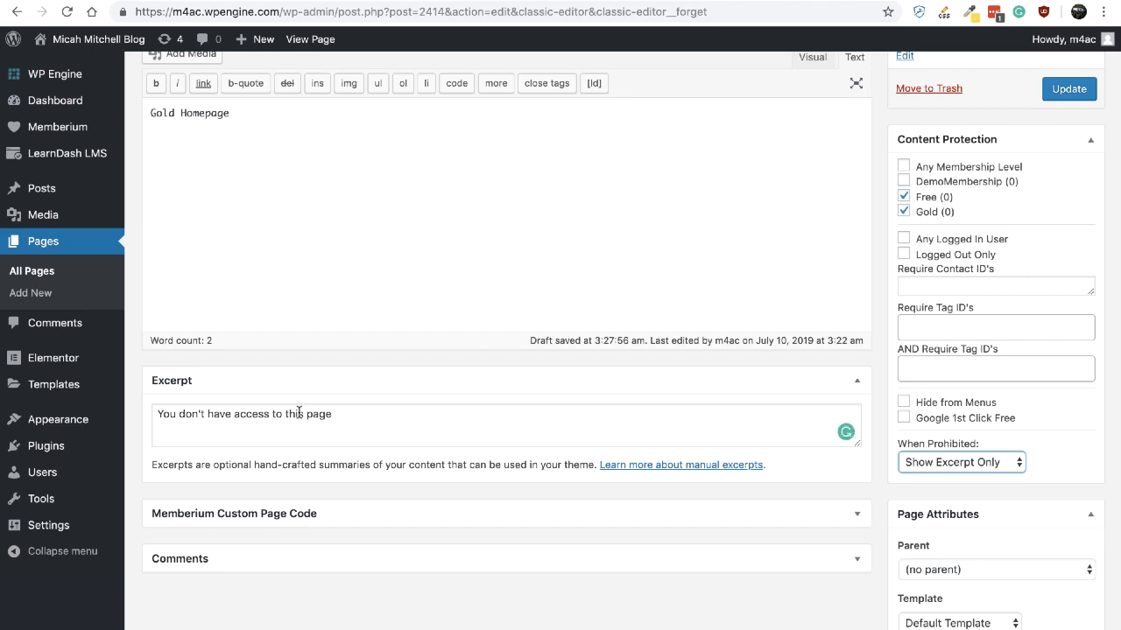
Try the Redirect option for When Prohibited and its Redirect URL field, and switch the setting to Site Default (Excerpt)
click(944, 466)
click(958, 474)
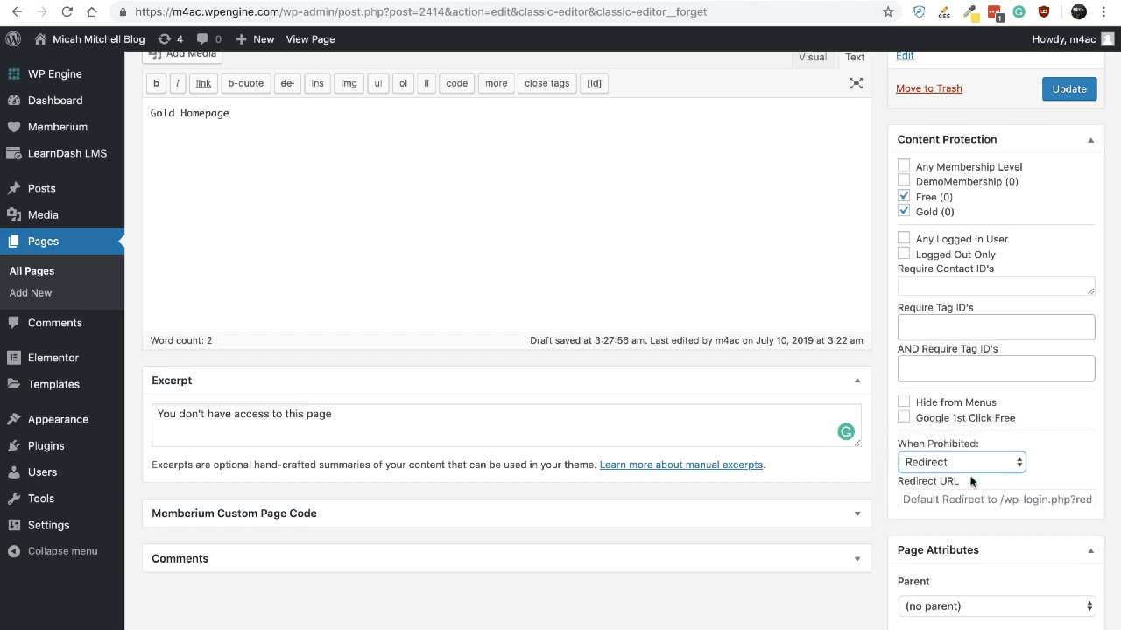
click(991, 503)
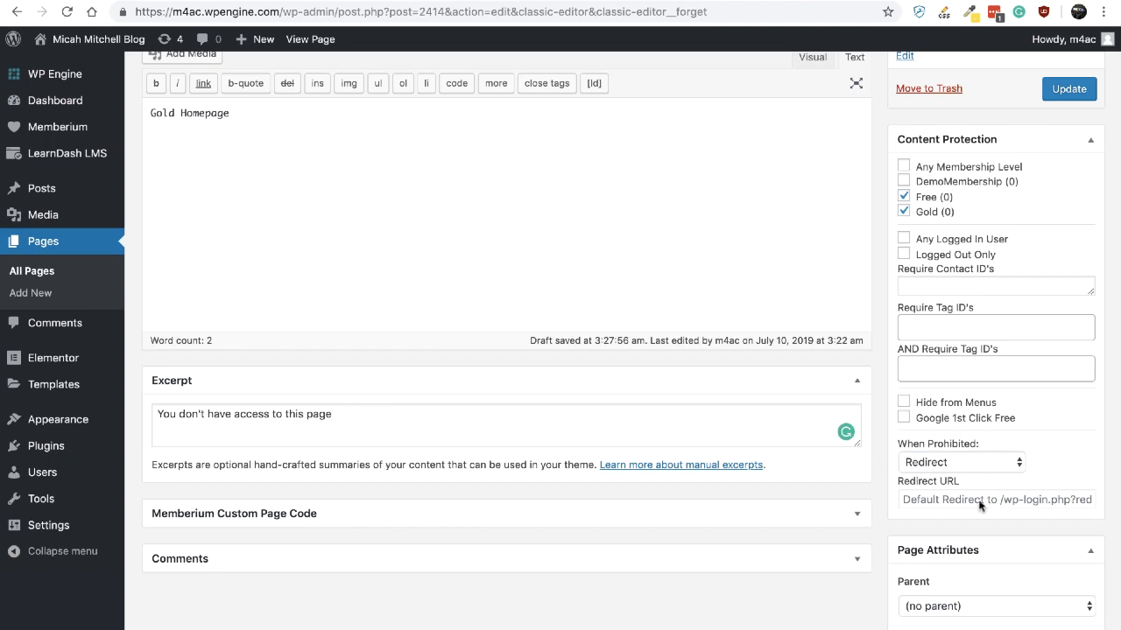
click(1014, 463)
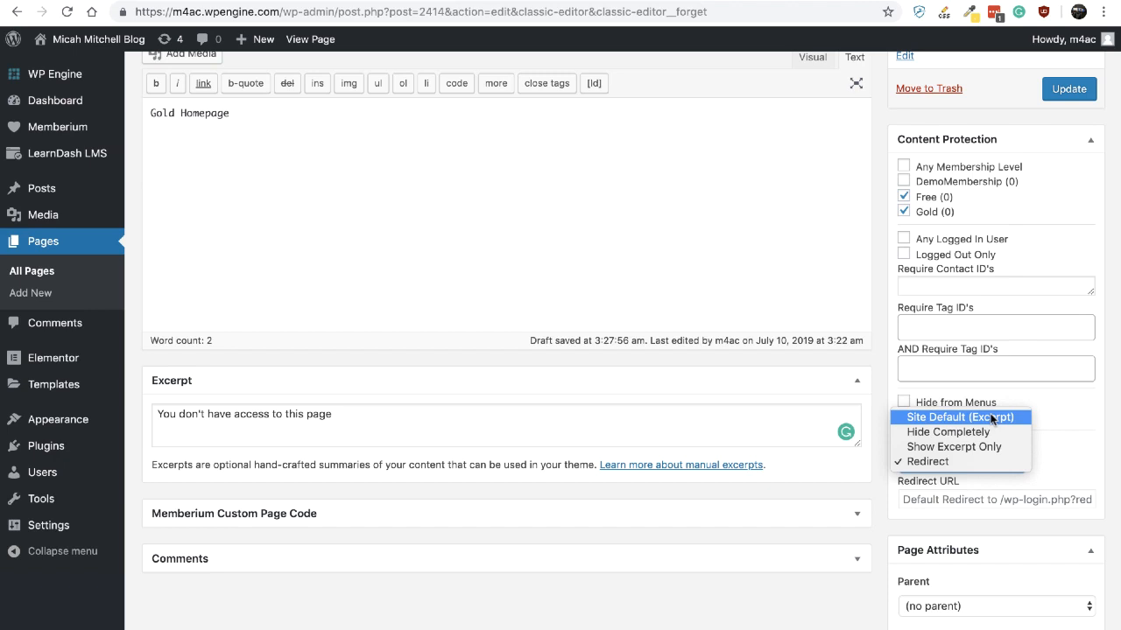
click(992, 420)
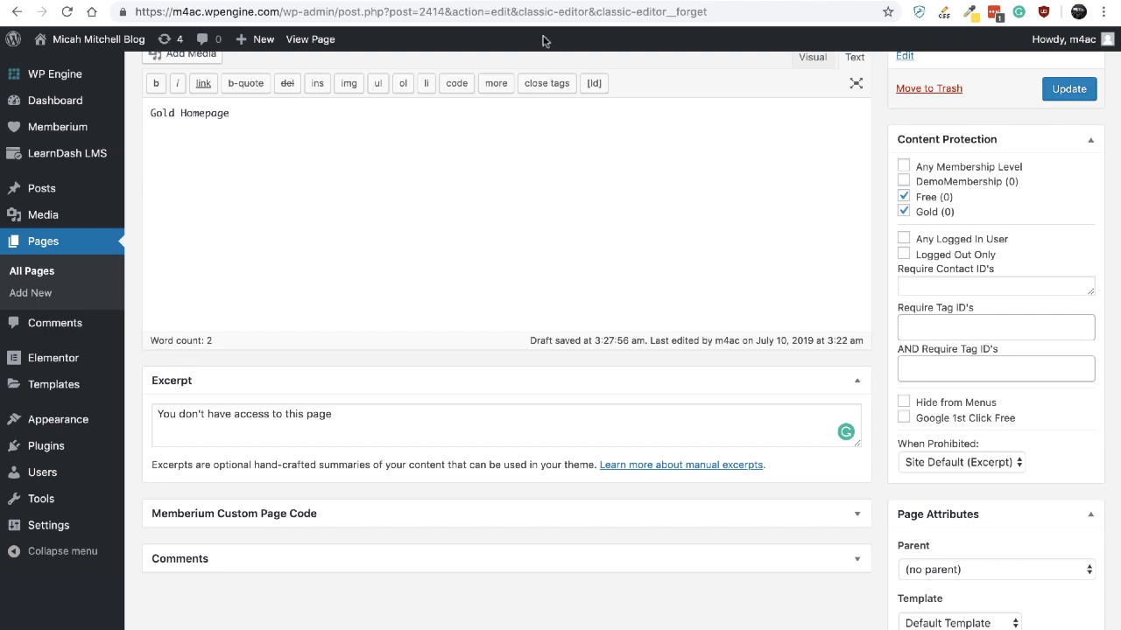
Open the Content Protection settings in Memberium Options and go to the Excerpts/Teasers section
click(518, 1)
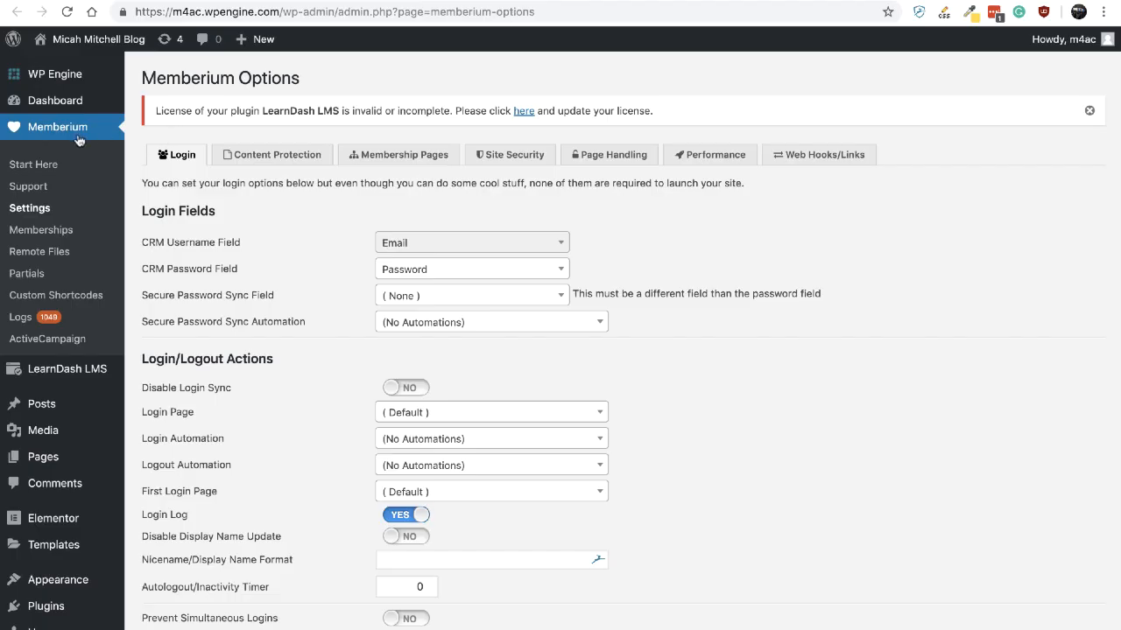
click(314, 164)
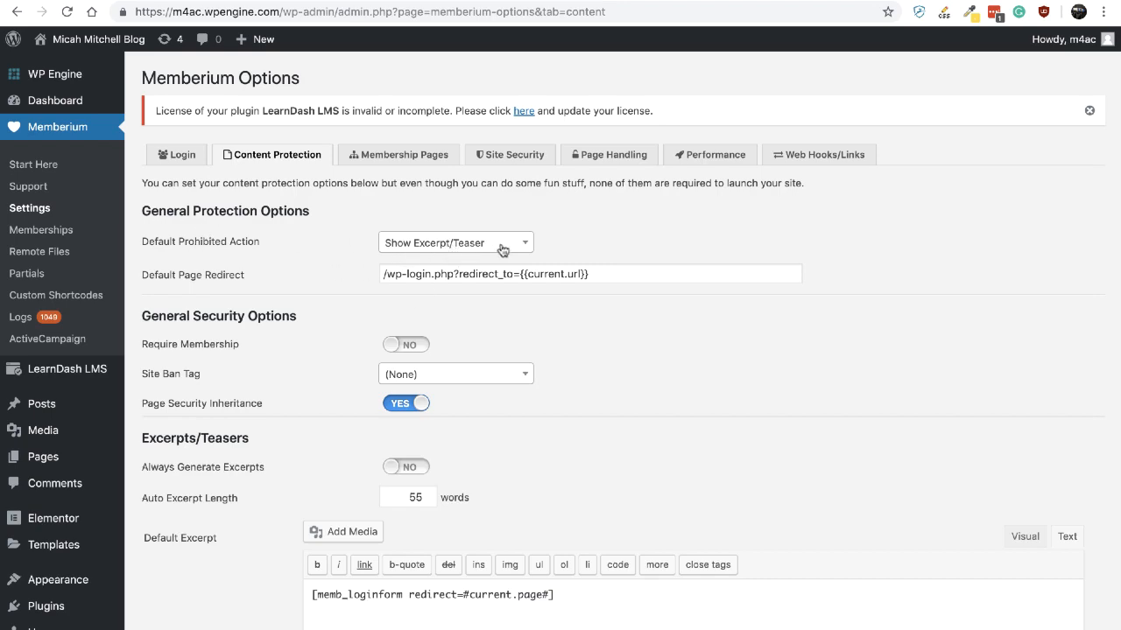
scroll(457, 424, down, 3)
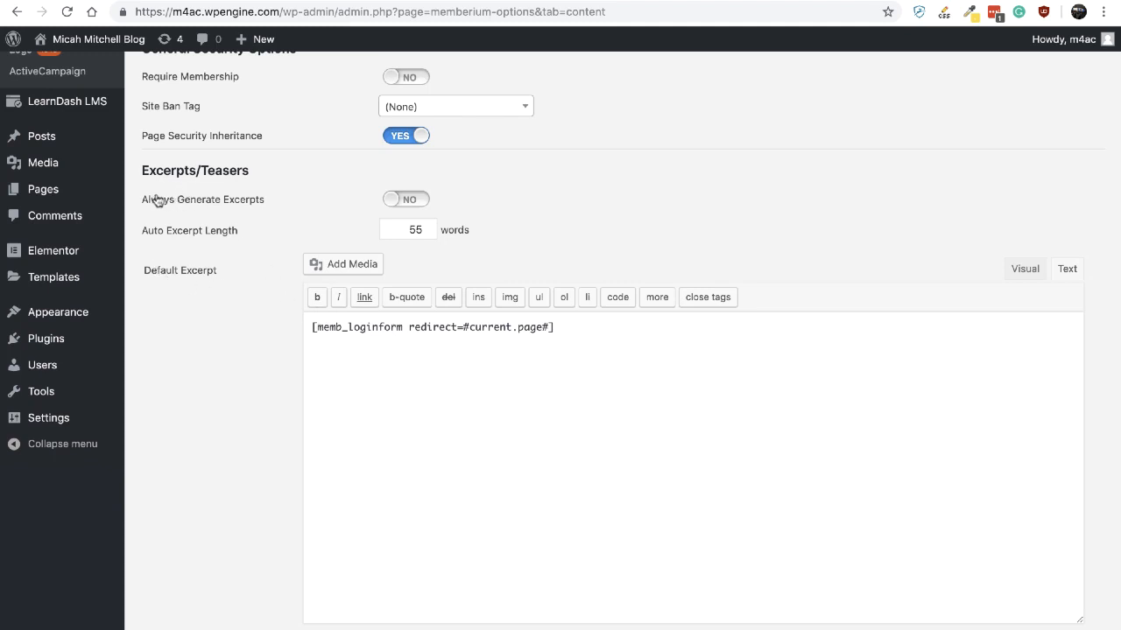
Turn on Always Generate Excerpts, check the Auto Excerpt Length value, and turn the option off again
click(405, 201)
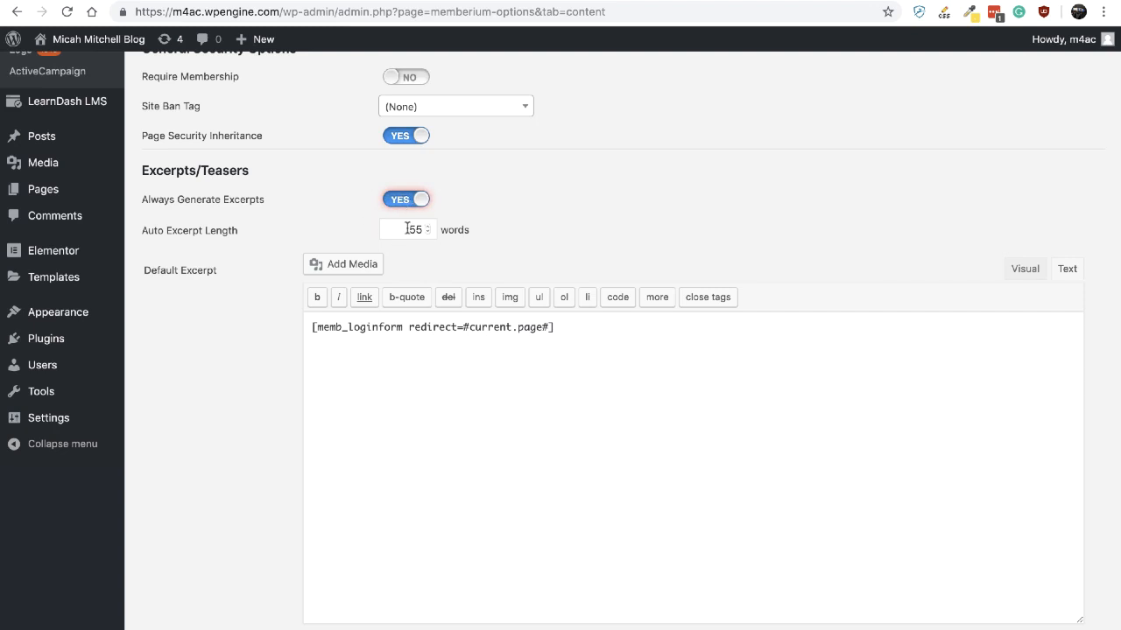
click(406, 229)
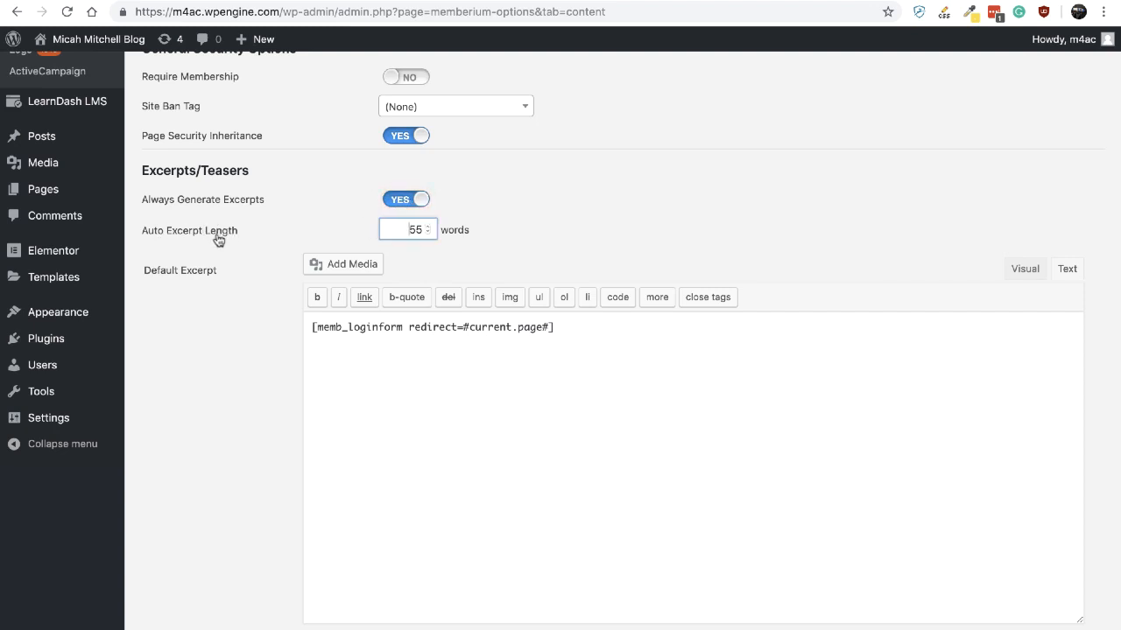
double_click(413, 229)
click(413, 228)
click(412, 200)
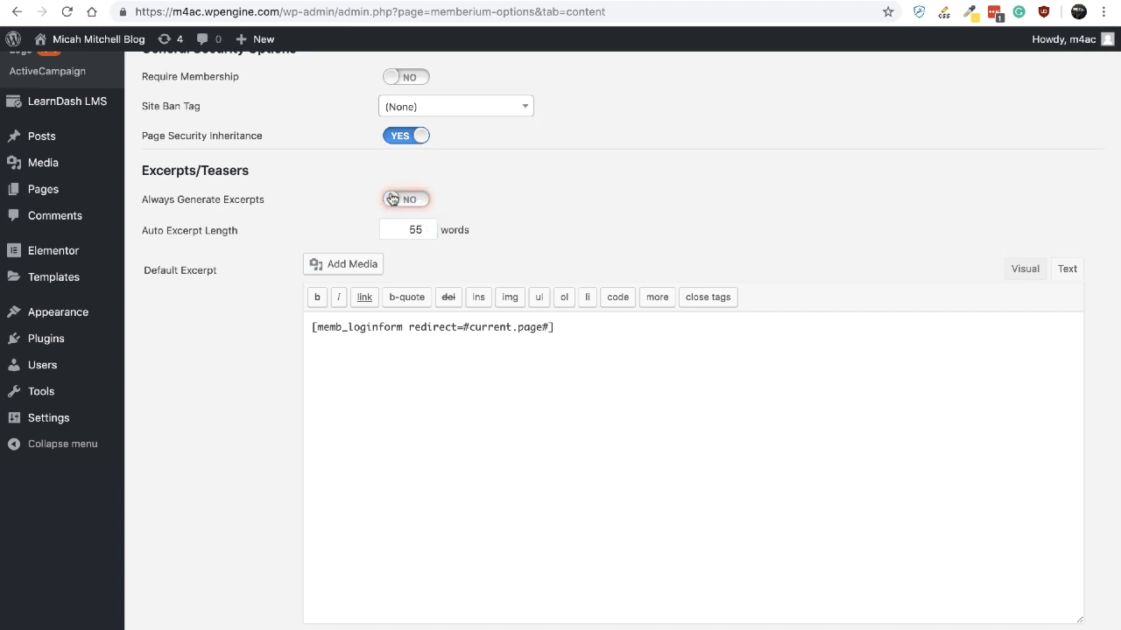
Examine the login form shortcode in the Default Excerpt by highlighting it and clearing the selection
click(312, 326)
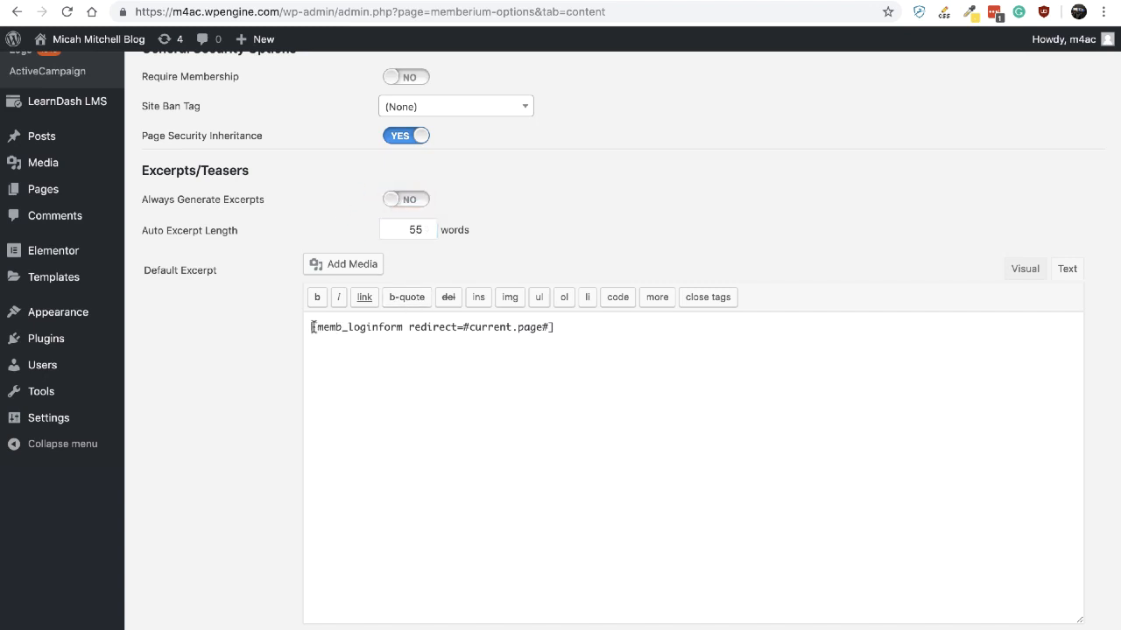
drag(313, 327, 582, 333)
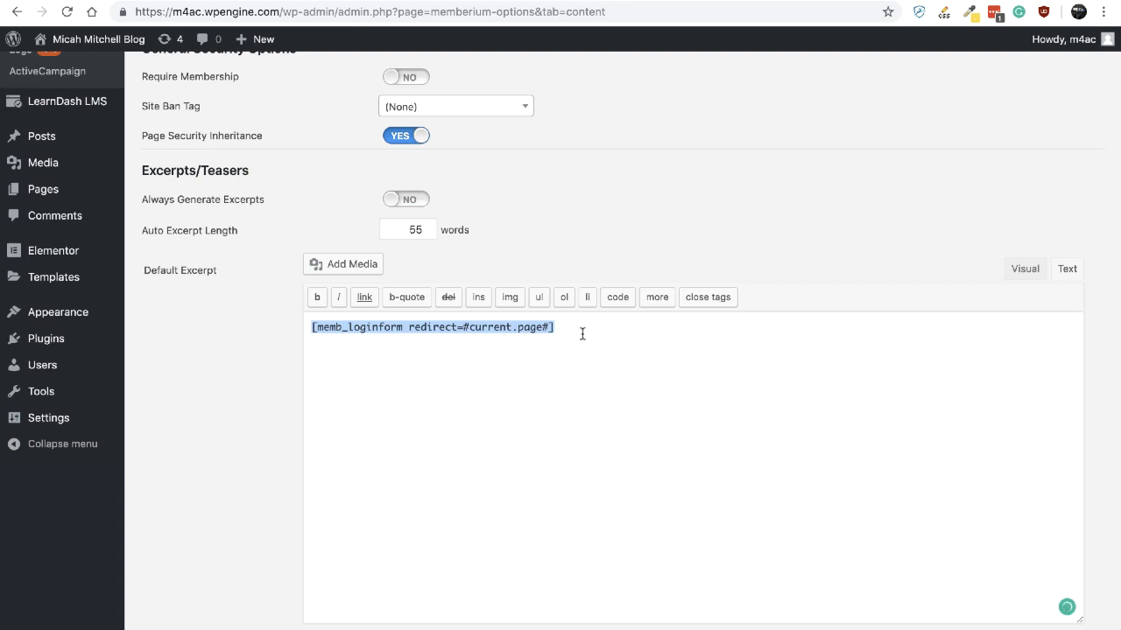
click(582, 334)
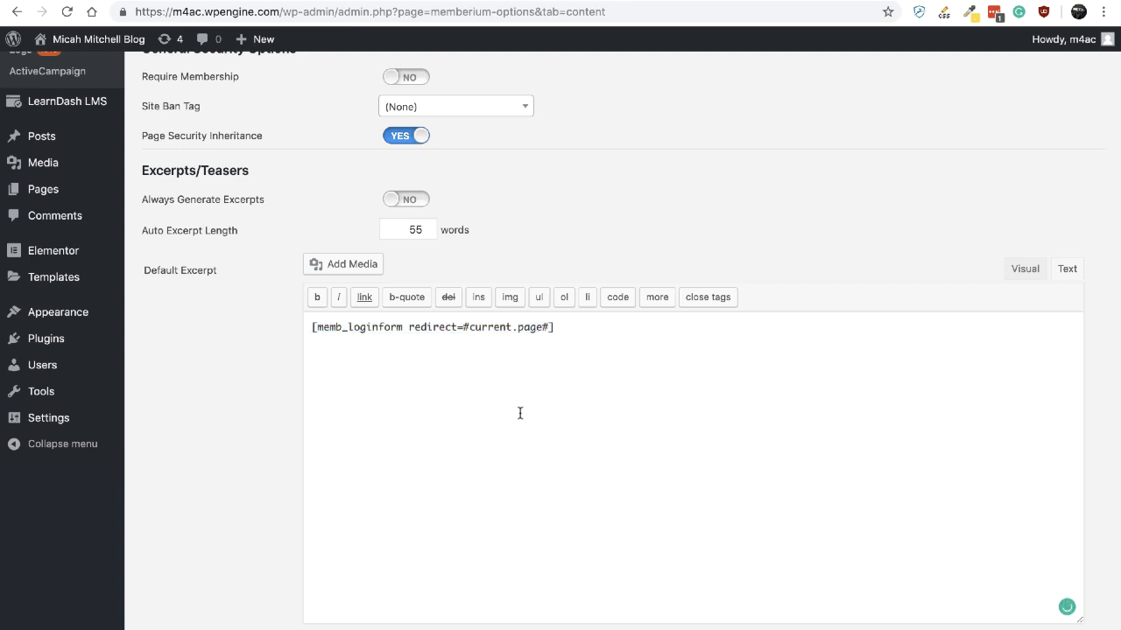
Try Hide Completely as the site-wide Default Prohibited Action, and set it to Redirect
scroll(648, 383, up, 5)
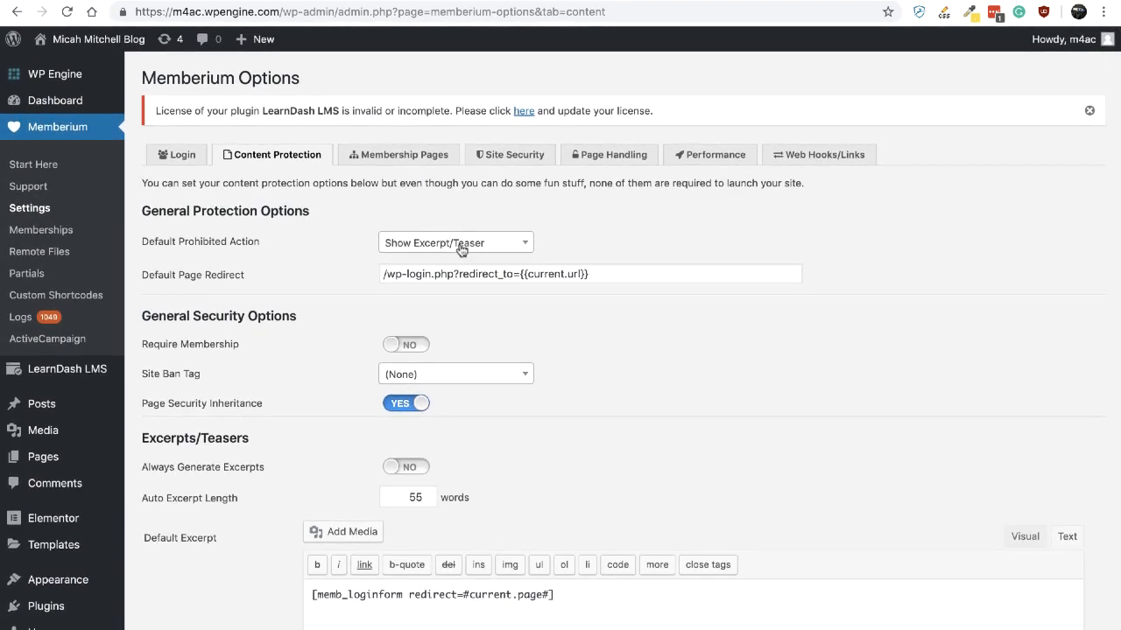
click(462, 250)
click(459, 299)
click(498, 241)
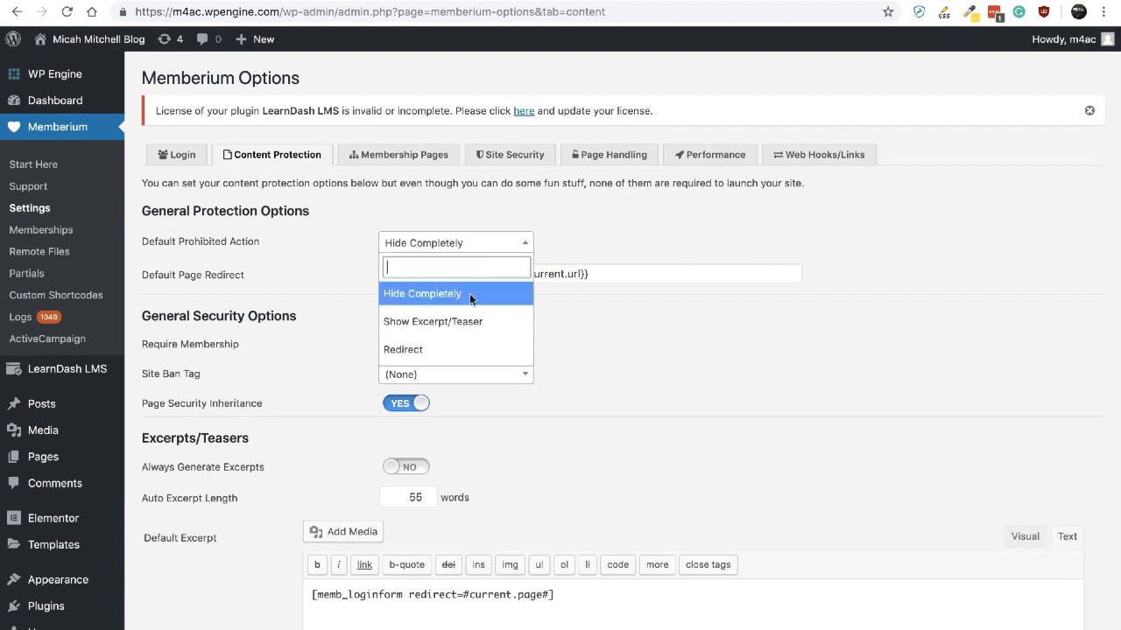
click(449, 350)
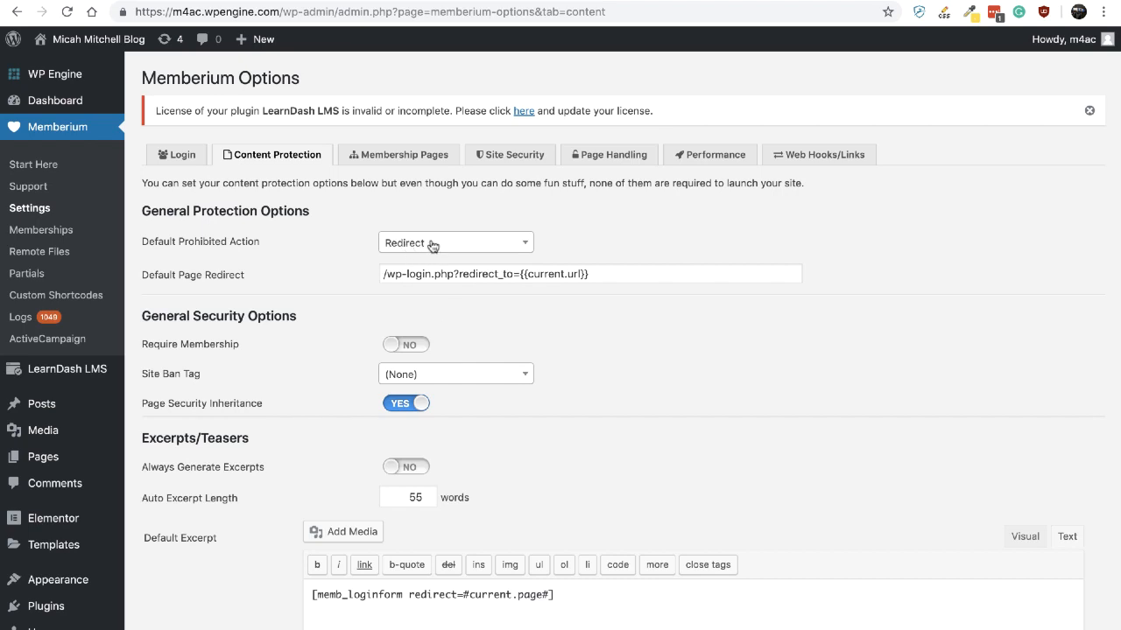
Examine the Default Page Redirect address, including its login page path and its current URL placeholder
drag(382, 275, 505, 274)
click(505, 274)
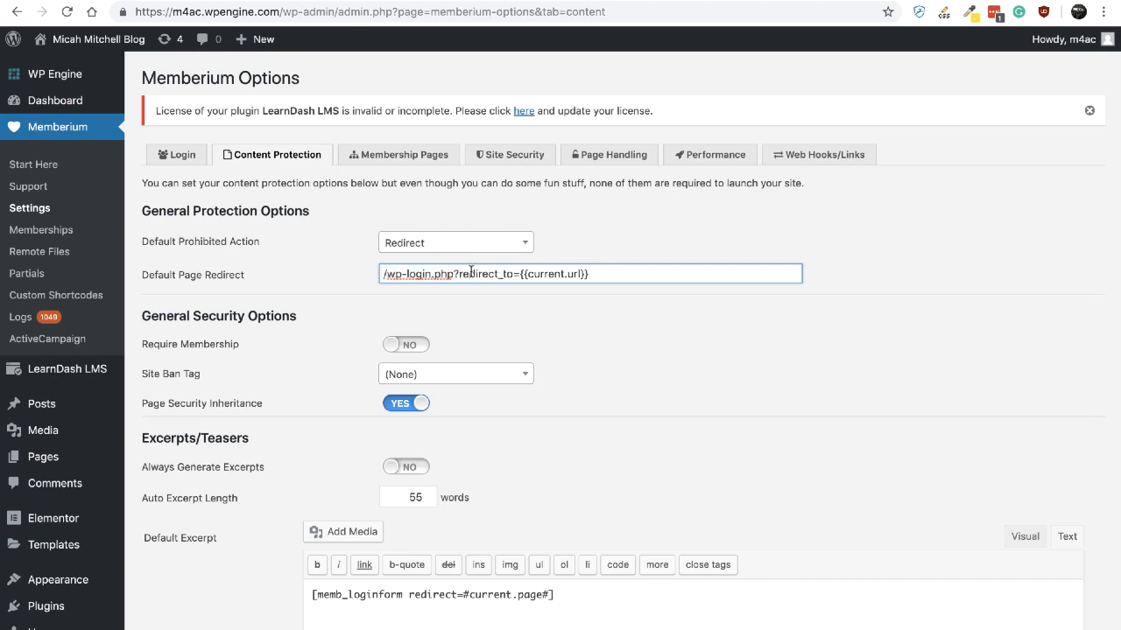
drag(522, 274, 596, 274)
click(597, 275)
Save the updated Content Protection settings in Memberium Options
scroll(393, 293, down, 5)
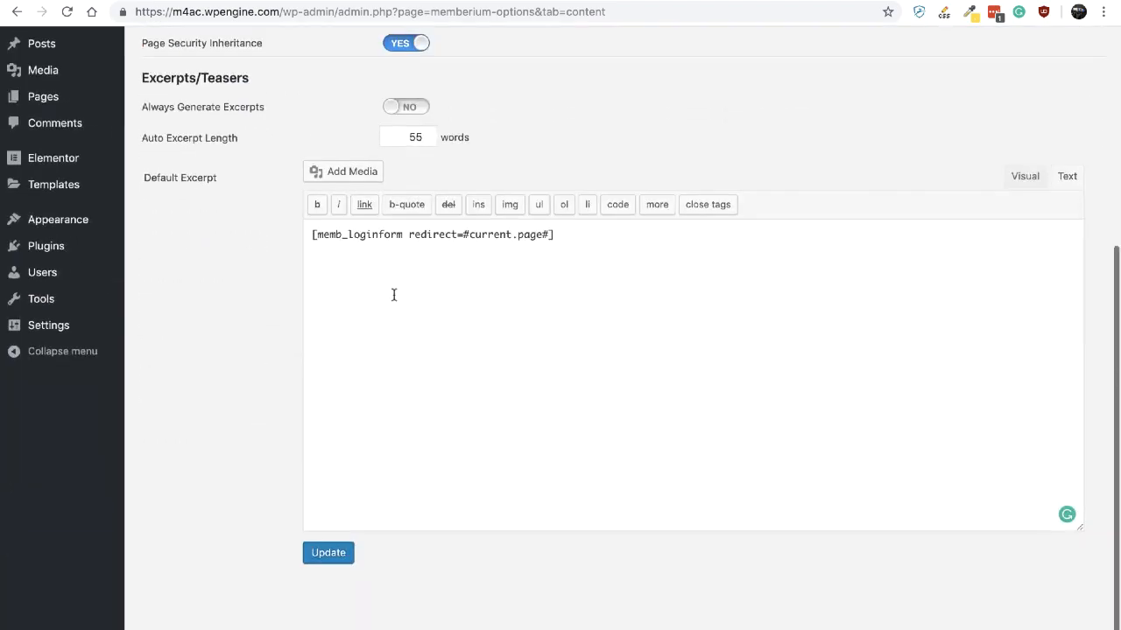
click(331, 585)
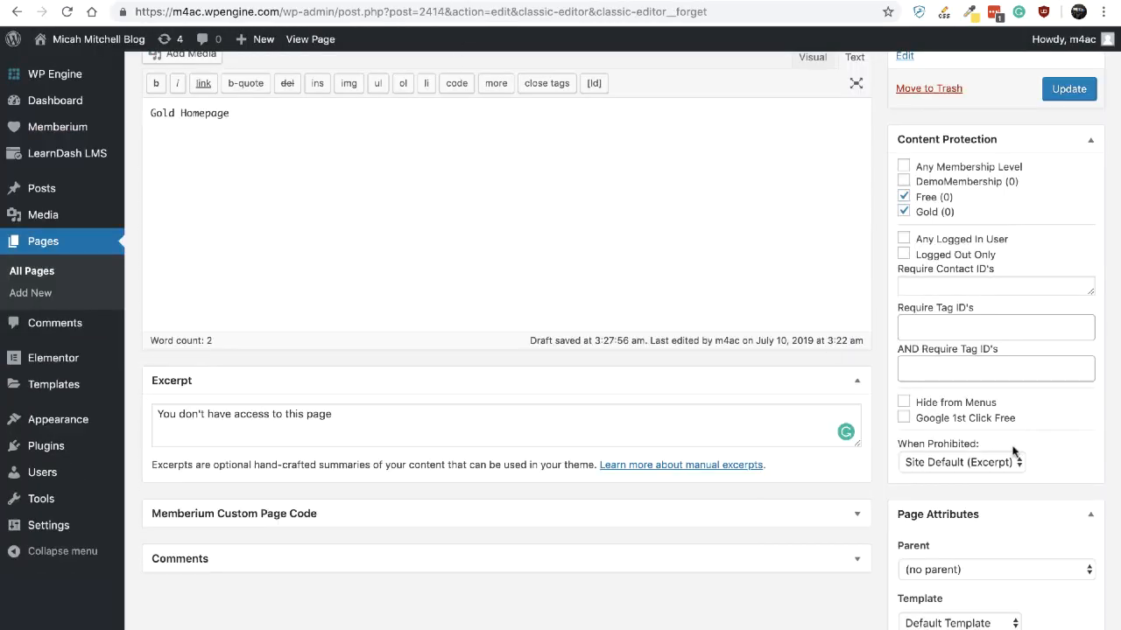
Reload the Gold Homepage editor, discarding its unsaved changes, and set When Prohibited to Site Default (Redirect)
click(66, 15)
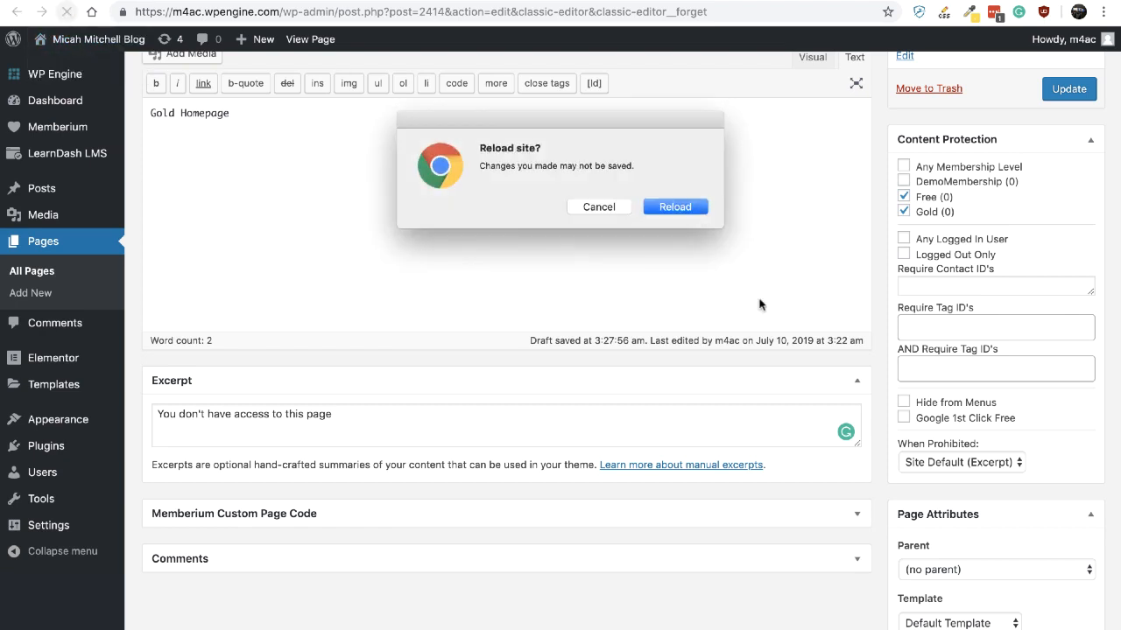
click(688, 206)
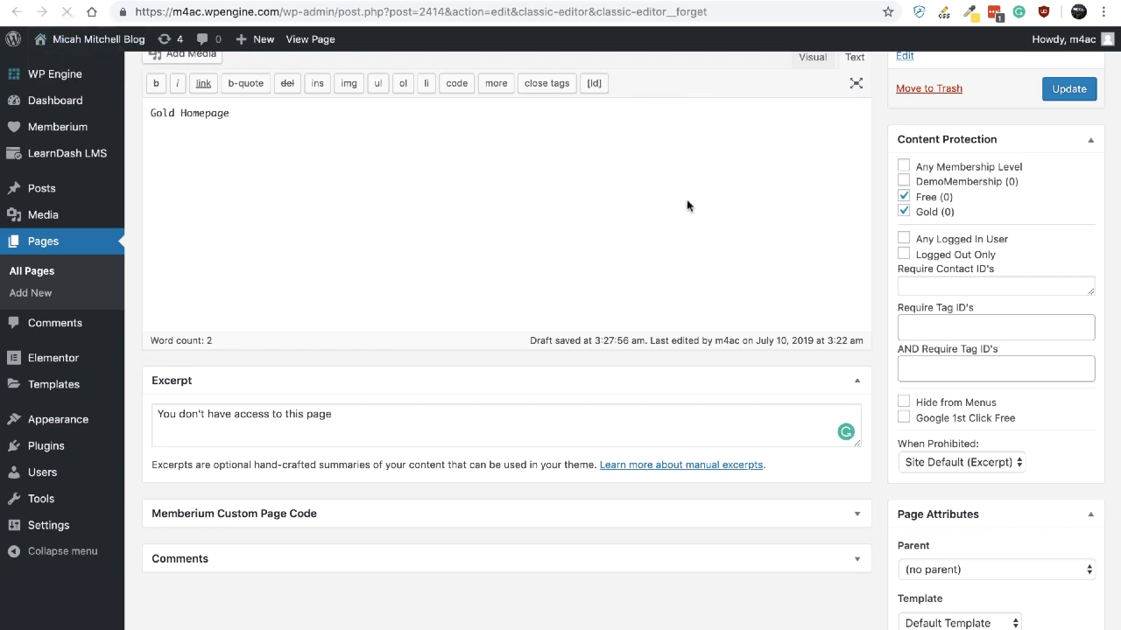
click(988, 578)
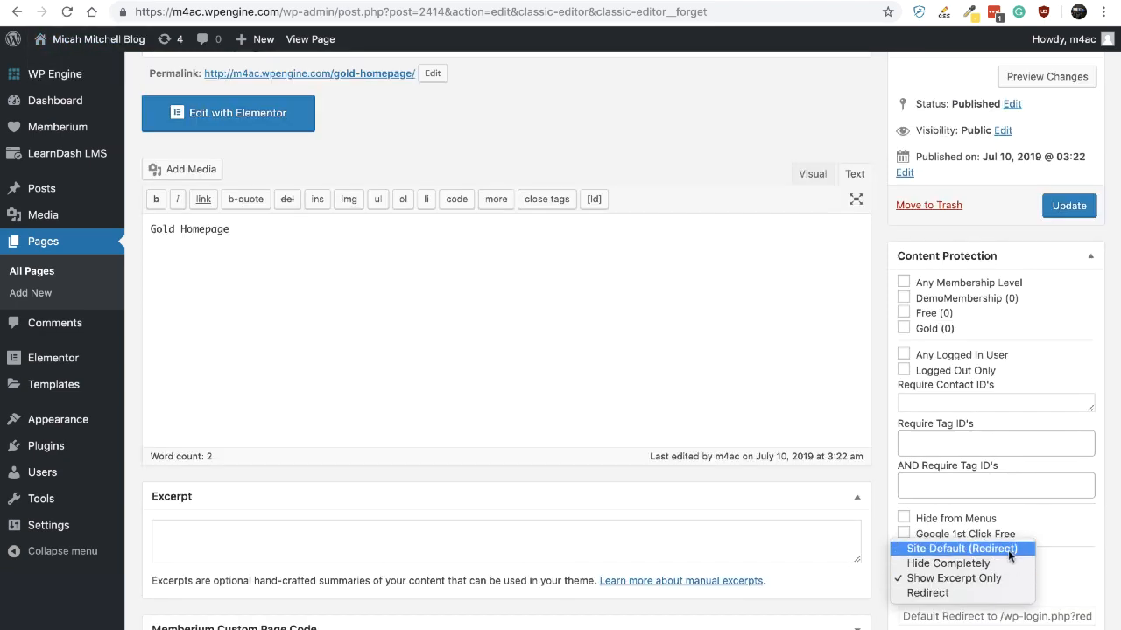
click(1008, 549)
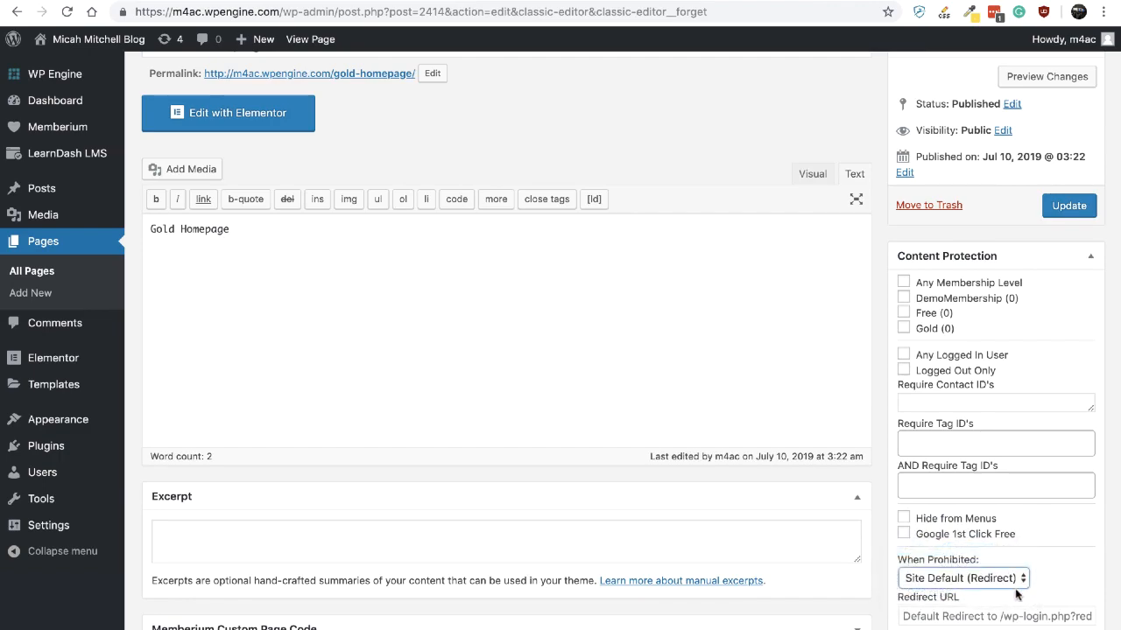